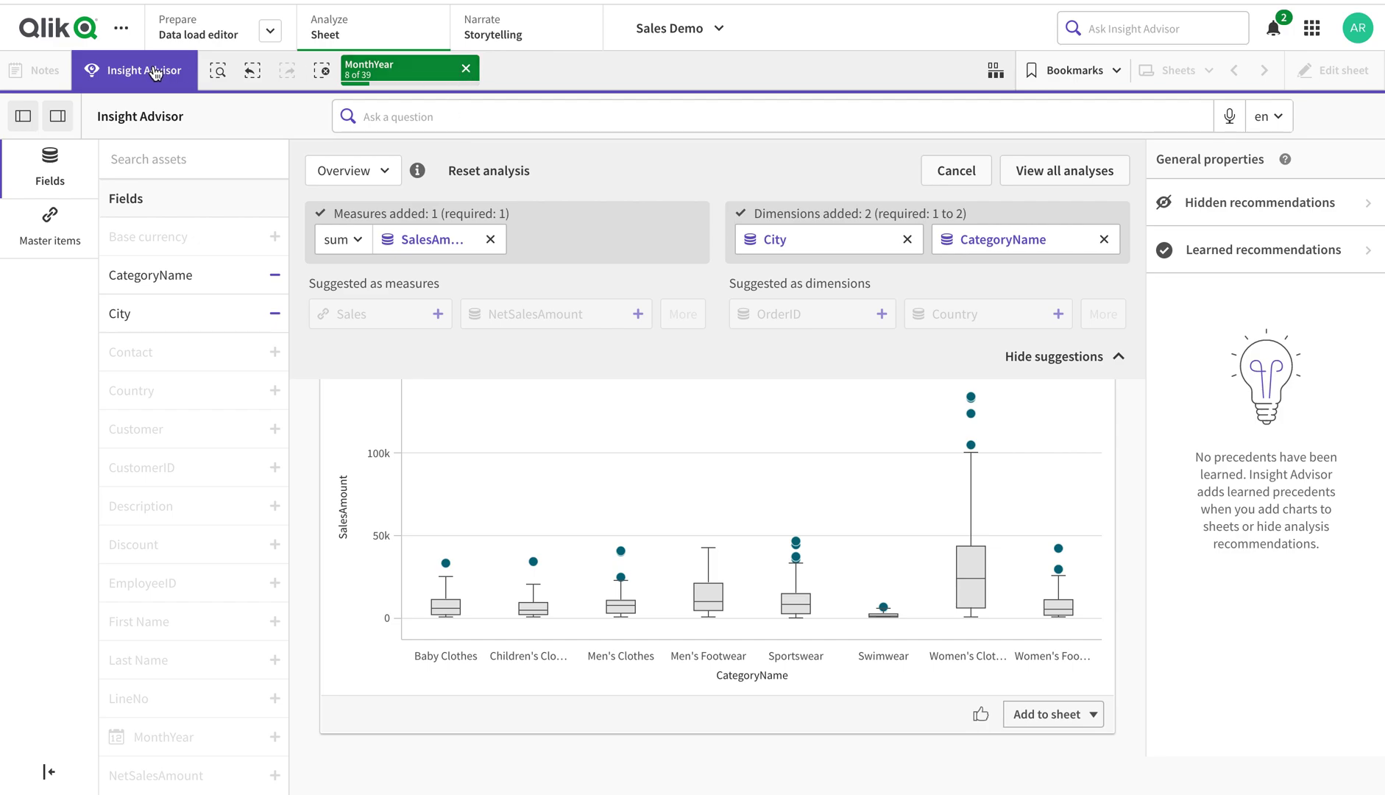
Step: Clear the MonthYear selection from the sheet and relaunch Insight Advisor
left_click(154, 71)
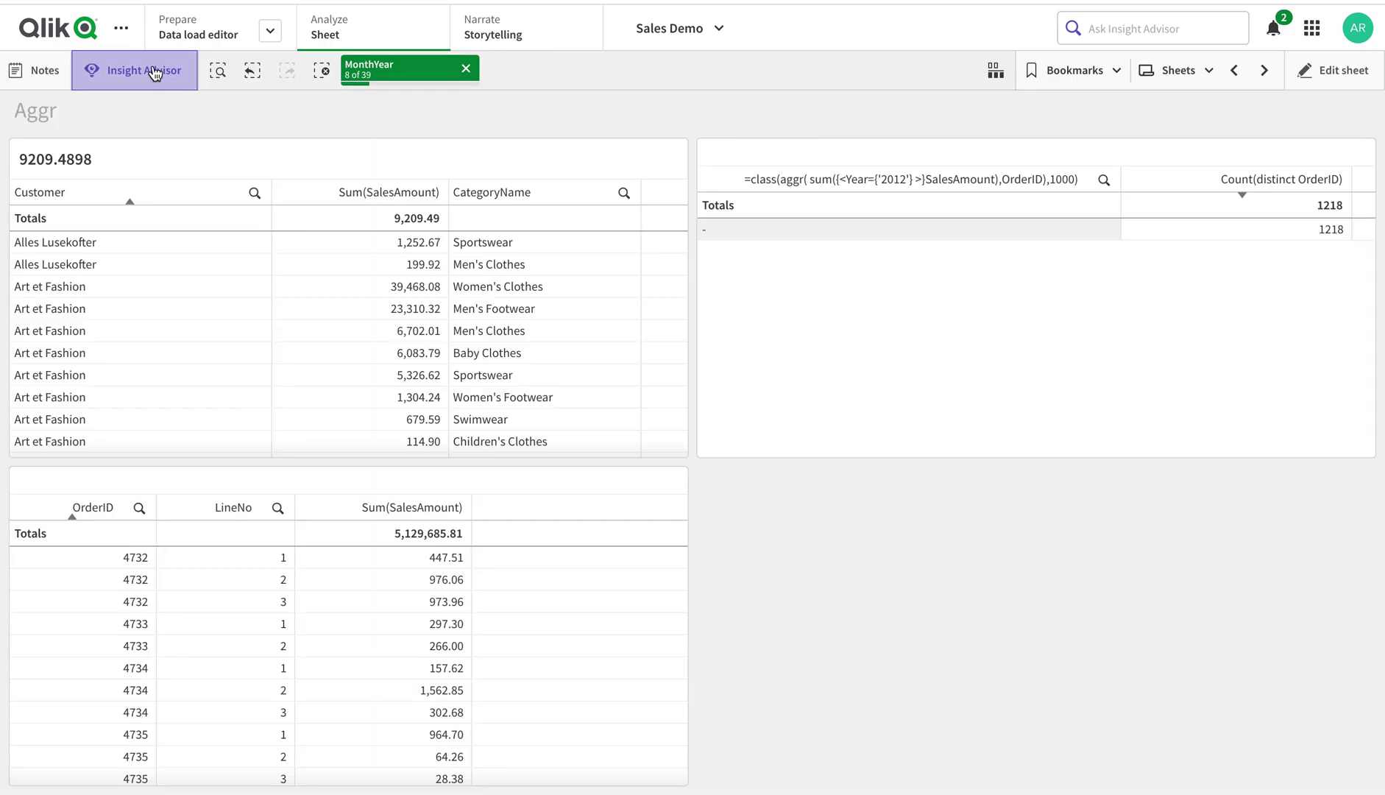
left_click(466, 68)
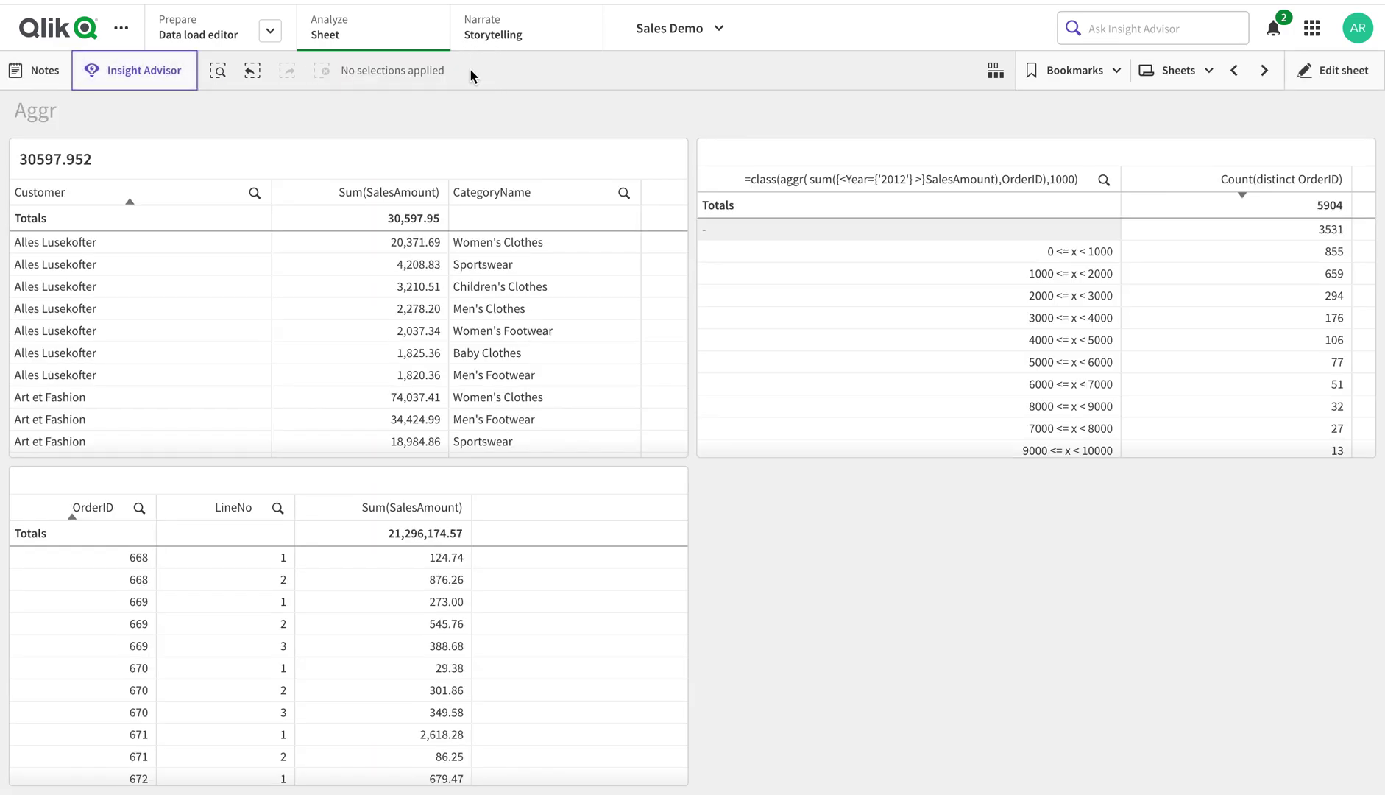
left_click(138, 80)
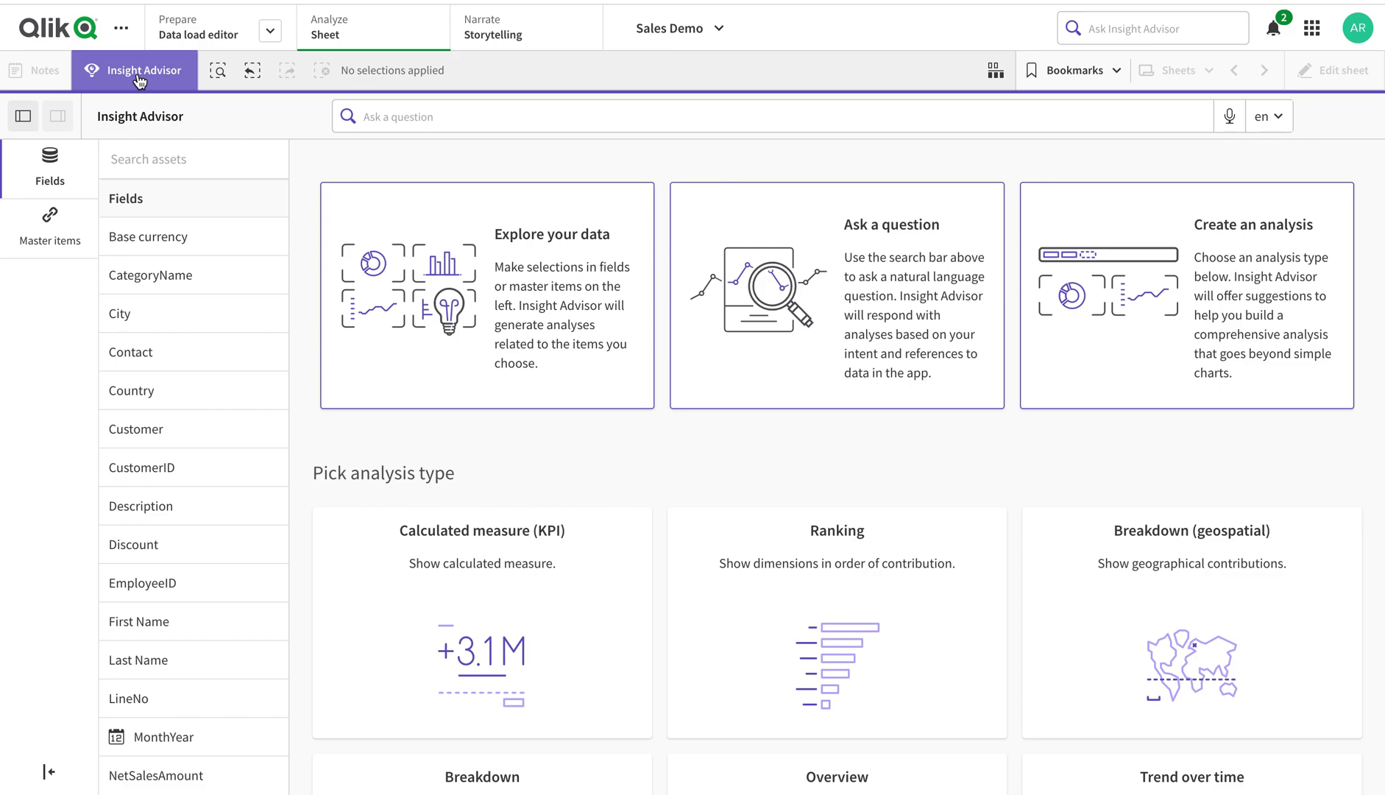
scroll(757, 541, "down", 3)
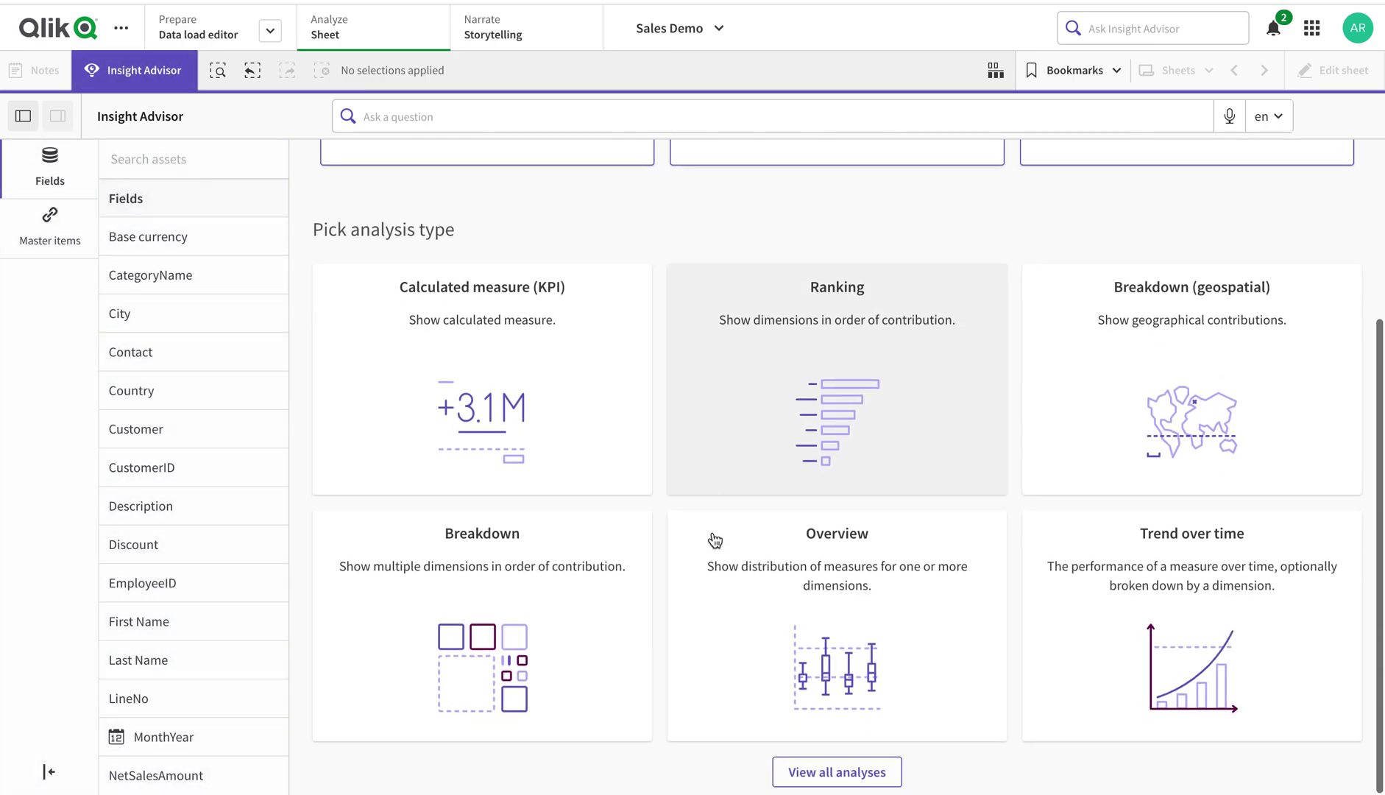
scroll(1020, 531, "up", 3)
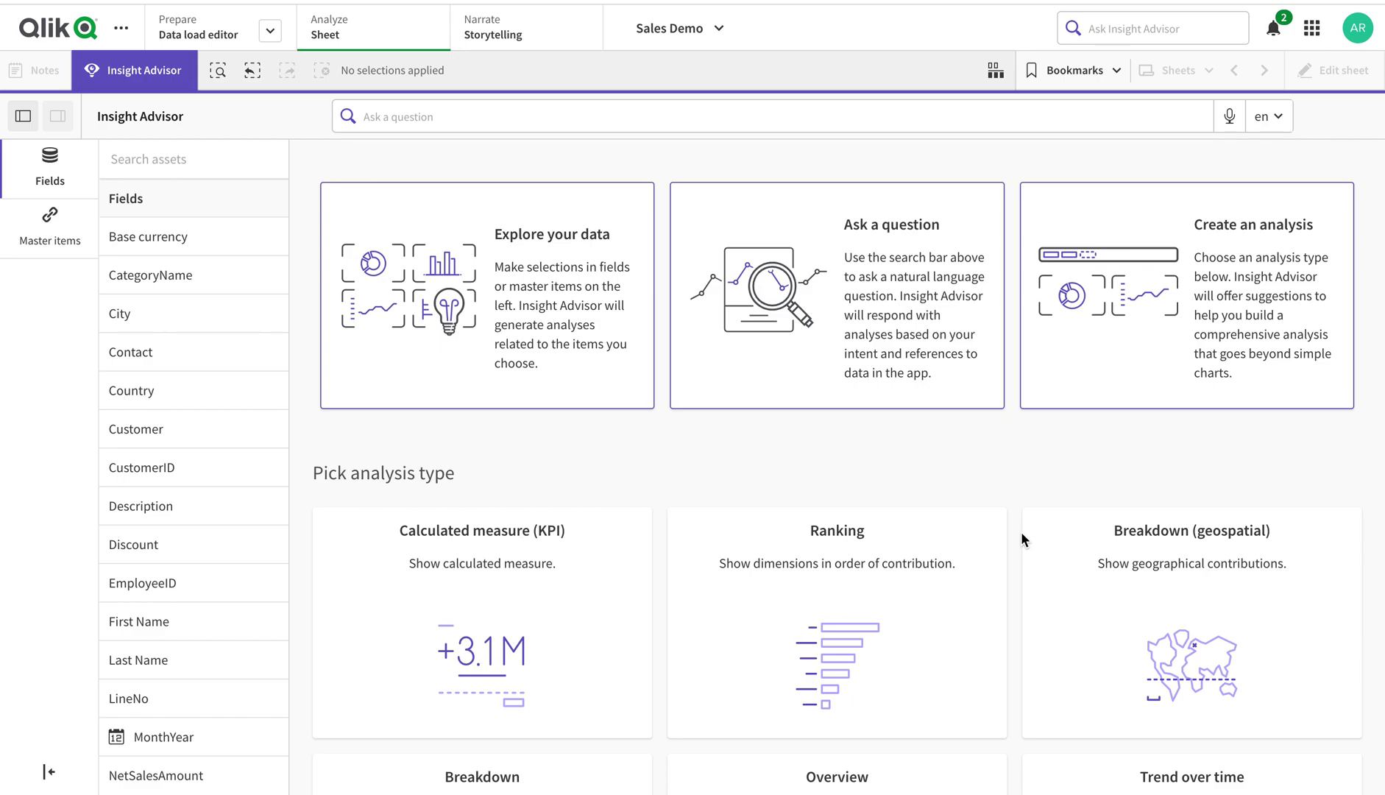
left_click(579, 225)
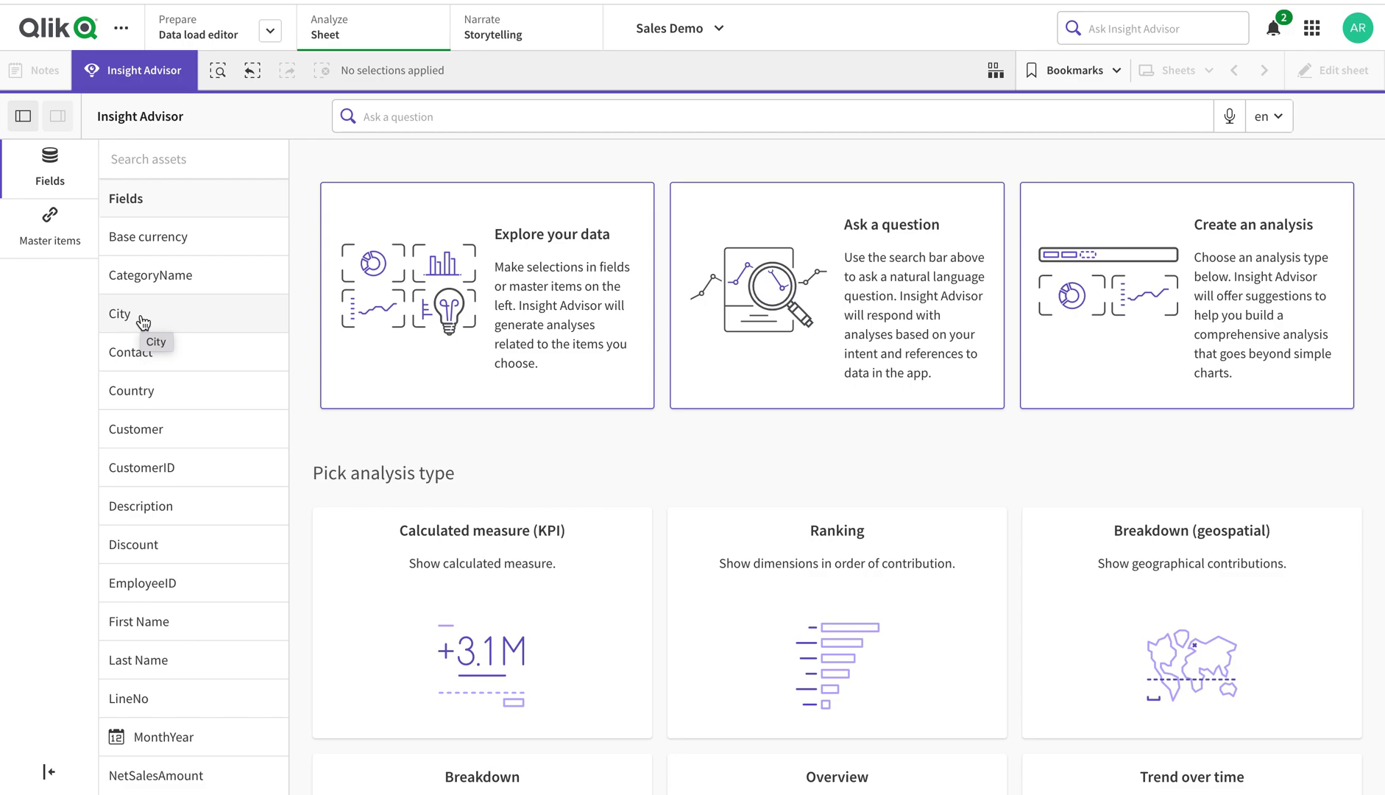
Step: Add the Country, City, Customer, Product, NetSalesAmount and MonthYear fields to the auto-analysis
left_click(148, 395)
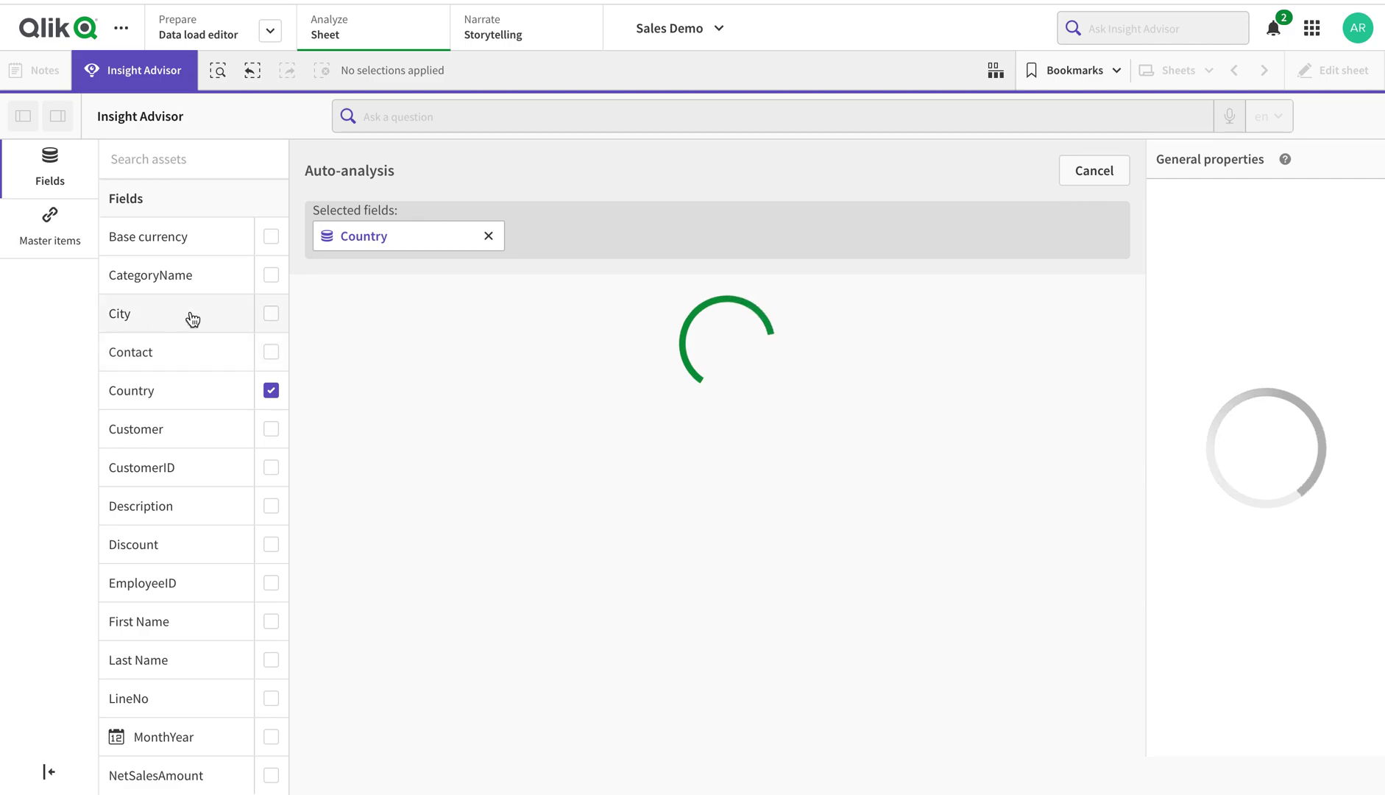
left_click(271, 314)
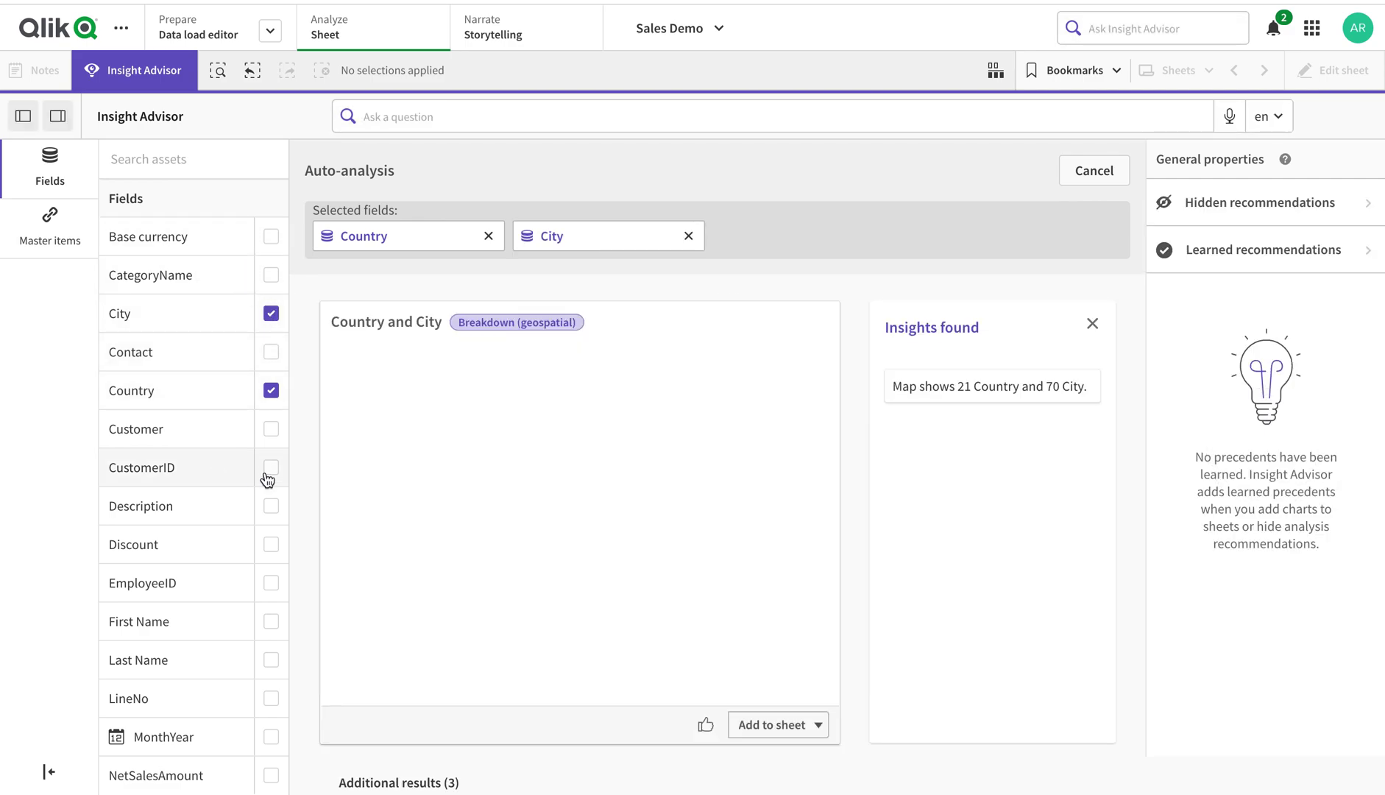
left_click(272, 433)
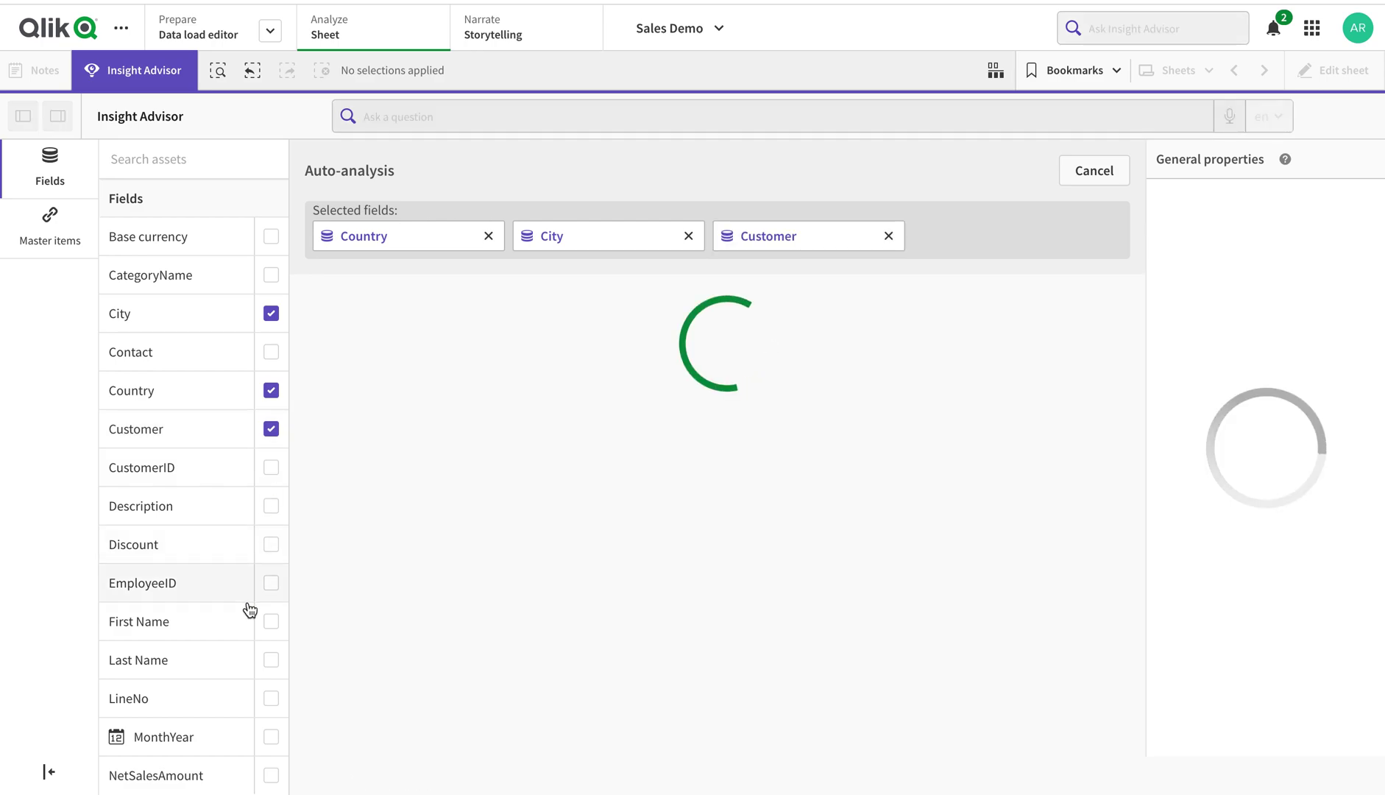
scroll(249, 609, "down", 1)
scroll(248, 609, "down", 1)
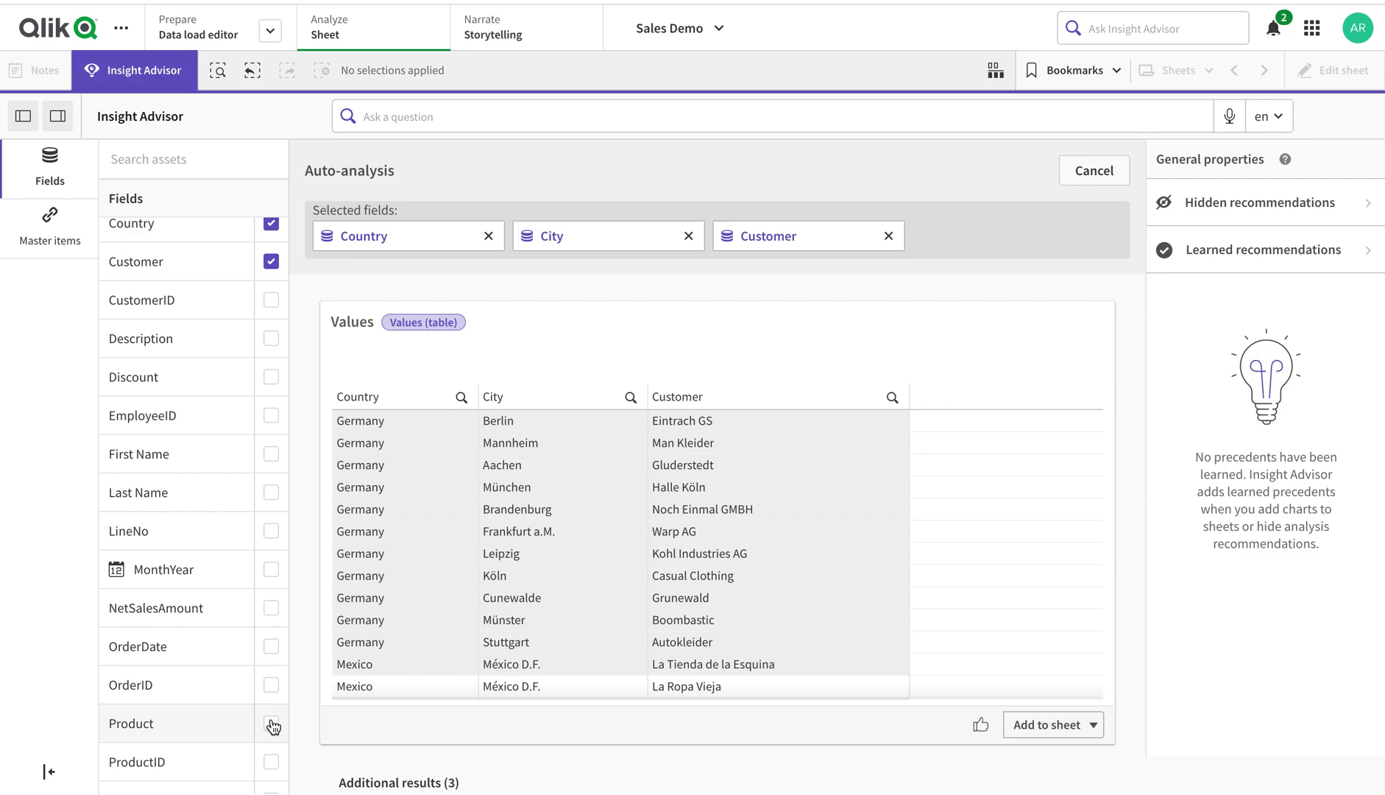
left_click(272, 723)
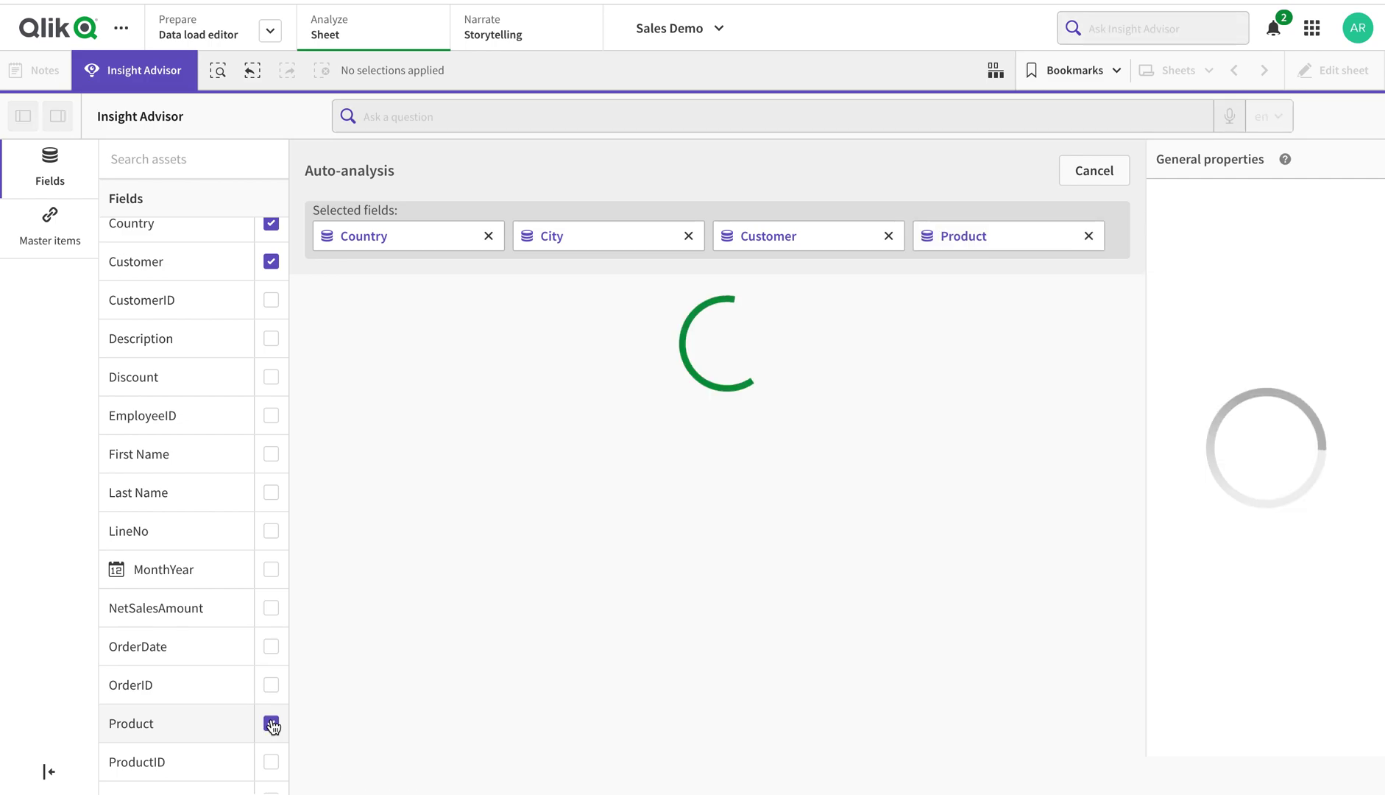
left_click(271, 609)
left_click(271, 569)
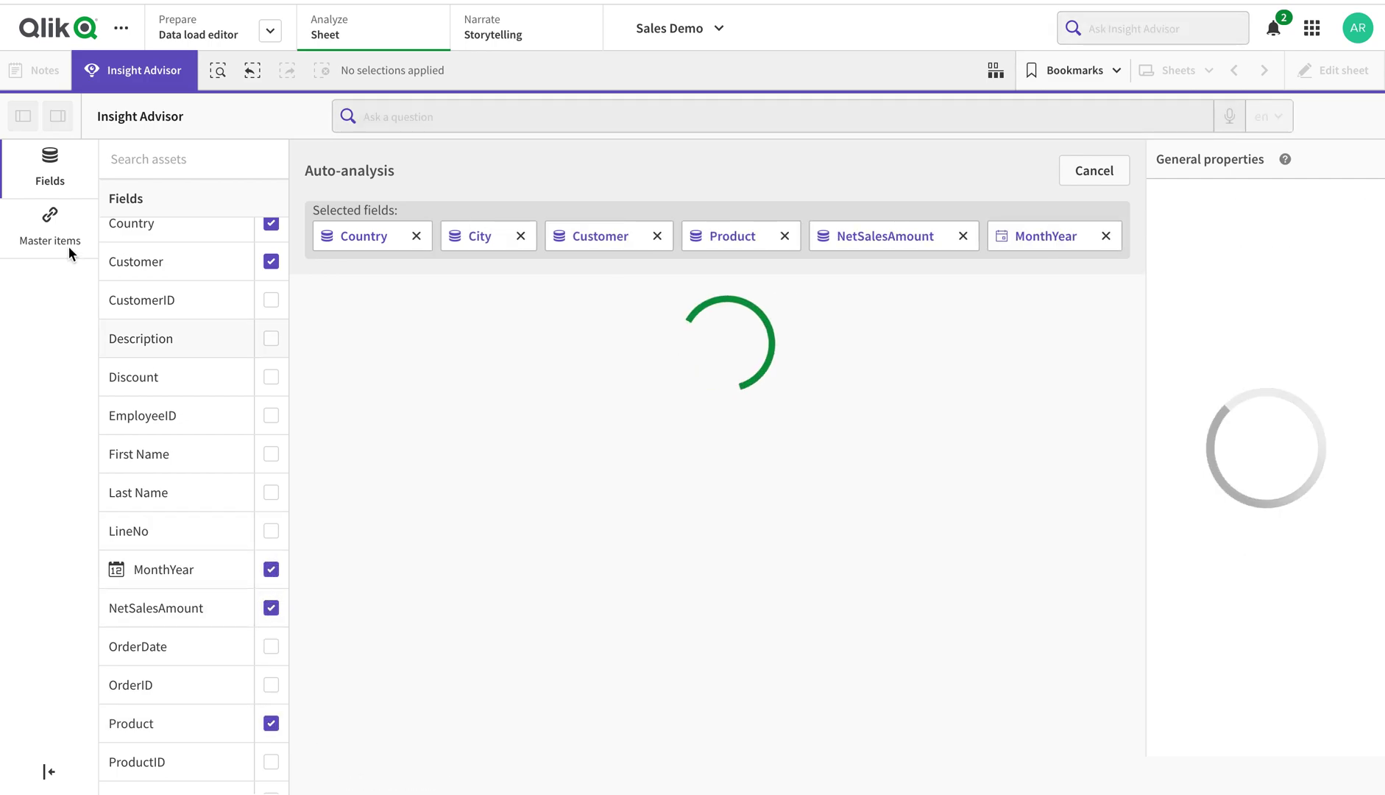
scroll(234, 574, "down", 2)
scroll(236, 587, "down", 1)
scroll(236, 586, "down", 1)
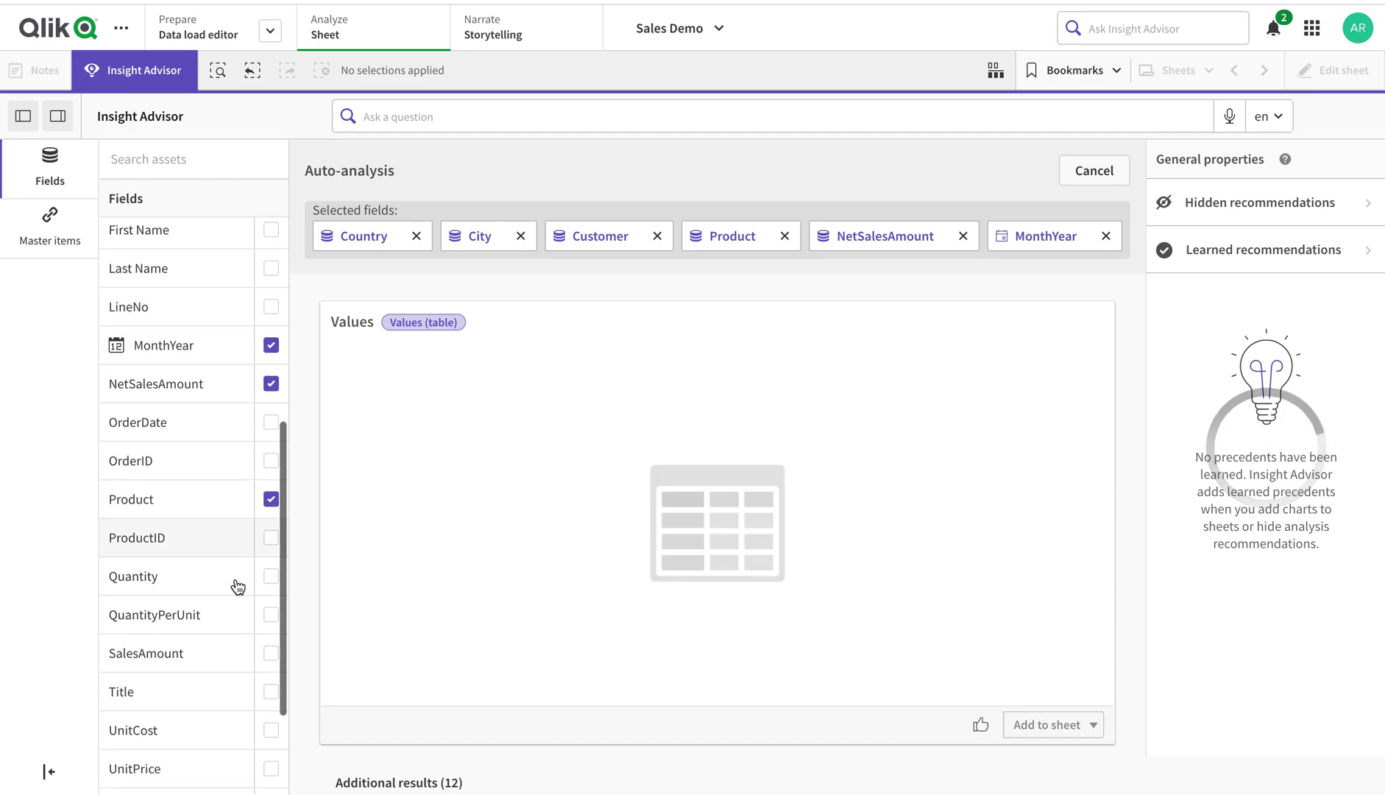
scroll(236, 586, "down", 2)
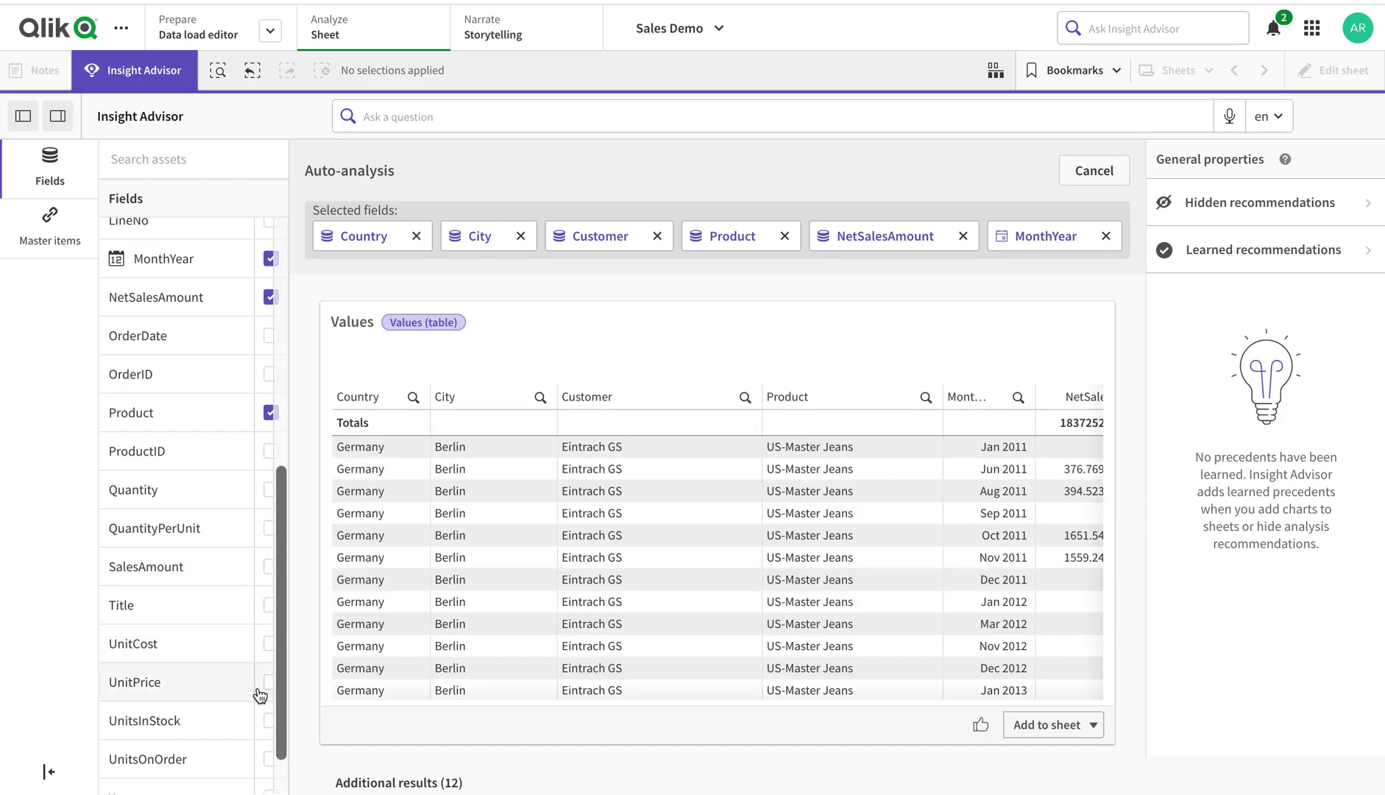
Step: Add the COGS, Net Sales and Sales master measures to the analysis
left_click(62, 237)
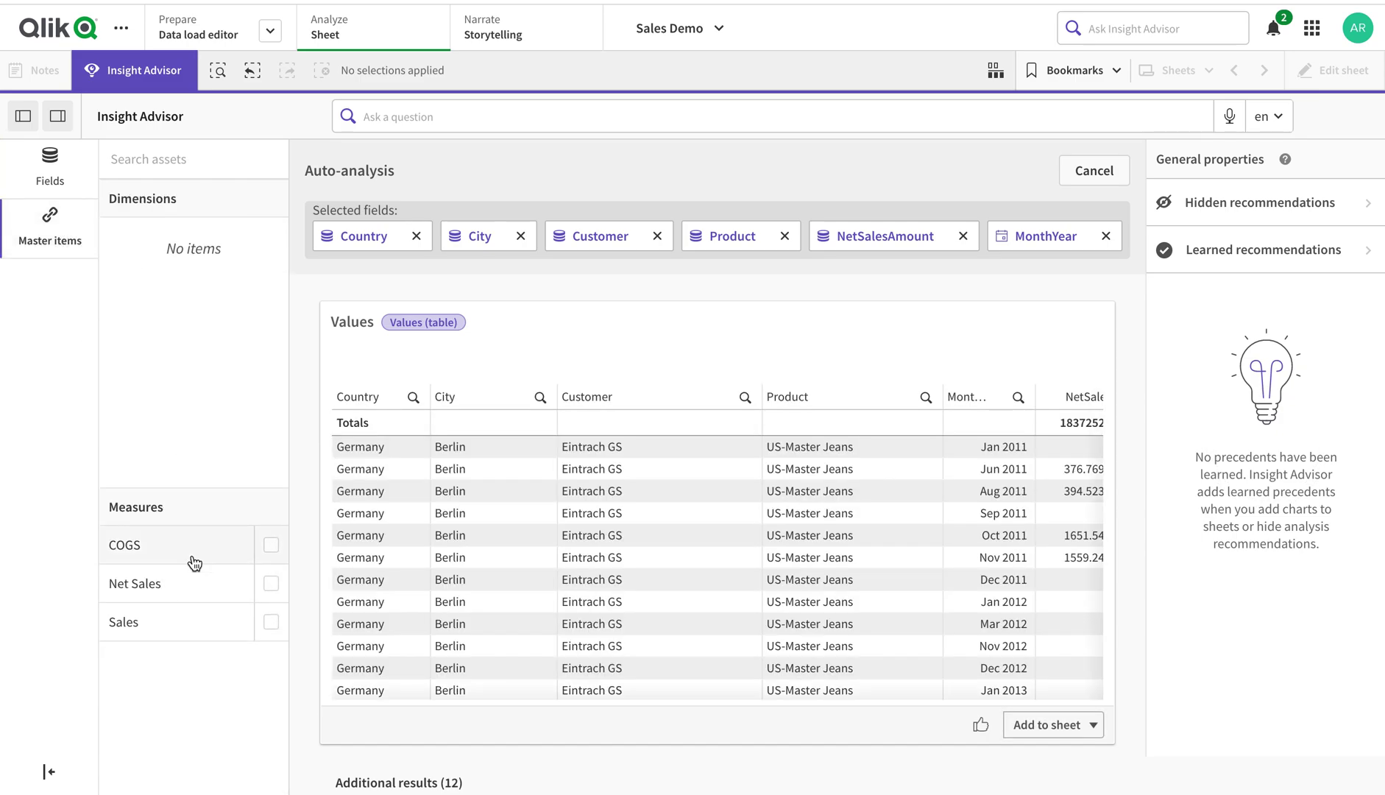
left_click(271, 546)
left_click(270, 583)
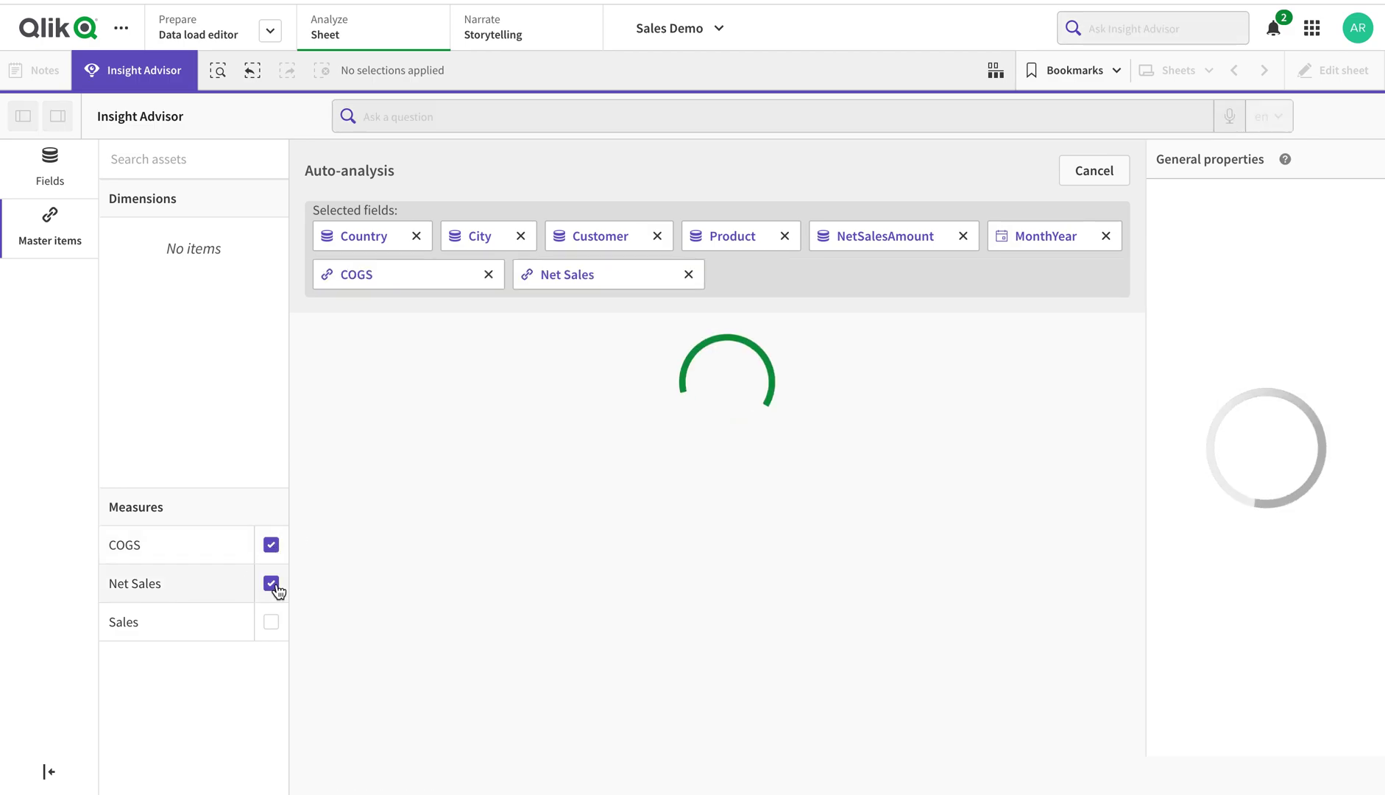
left_click(271, 622)
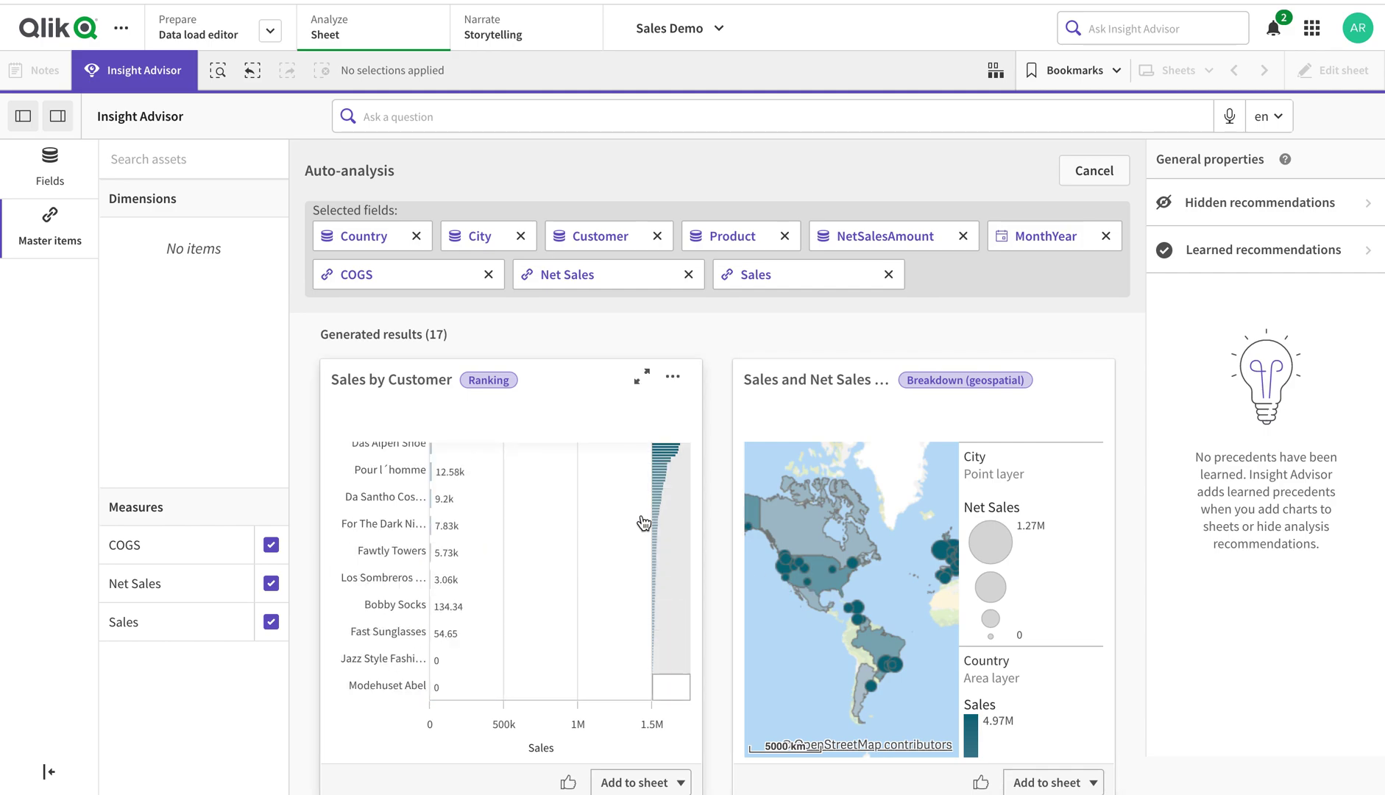
scroll(725, 514, "down", 5)
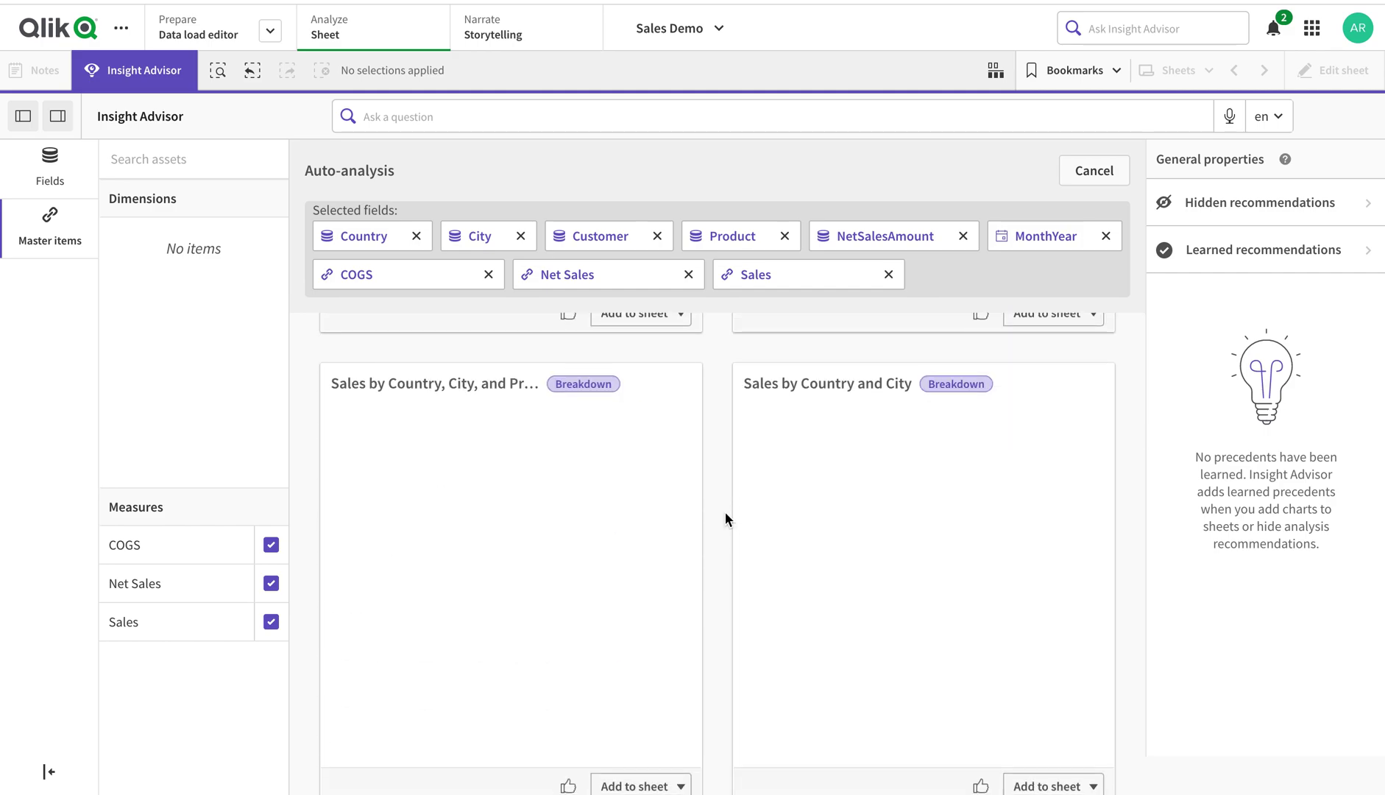
scroll(725, 518, "down", 5)
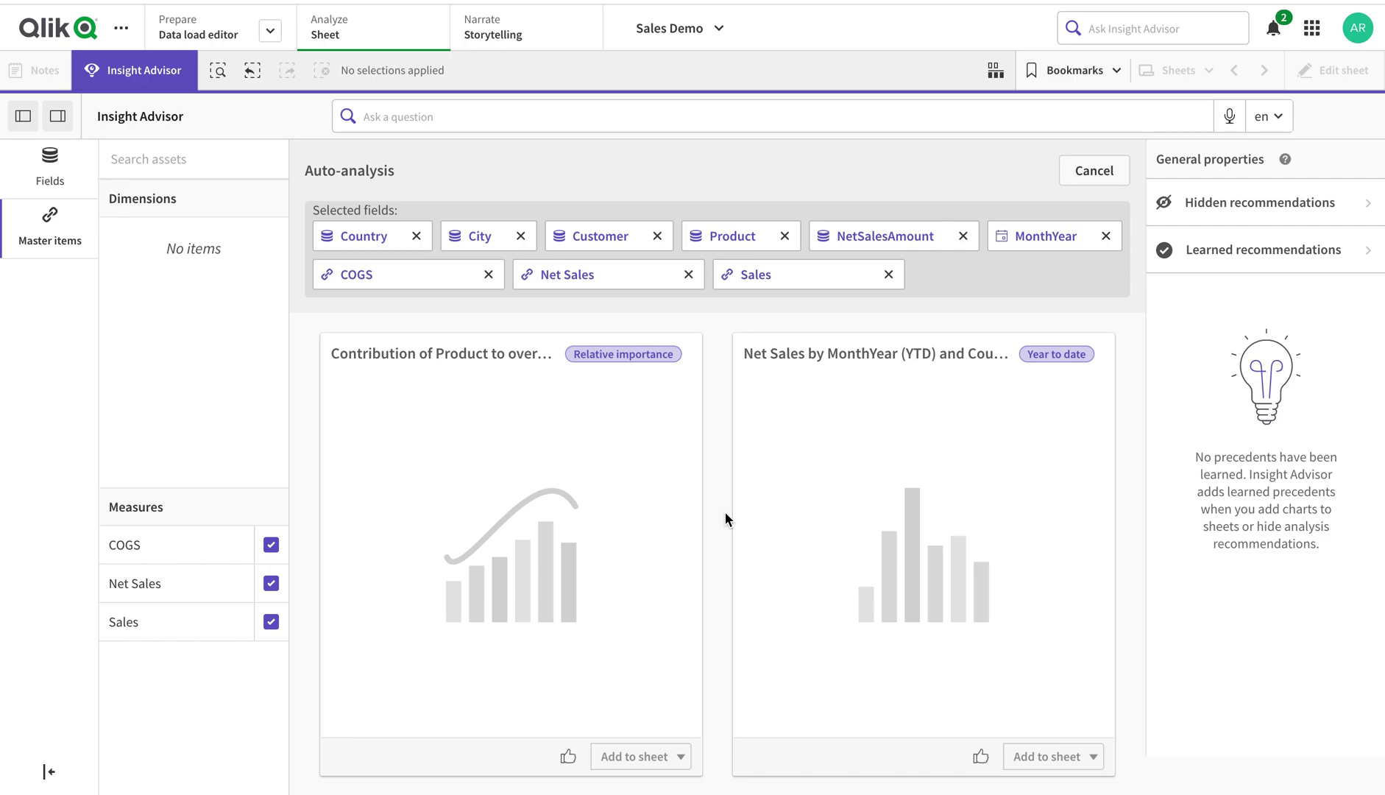
scroll(700, 552, "down", 3)
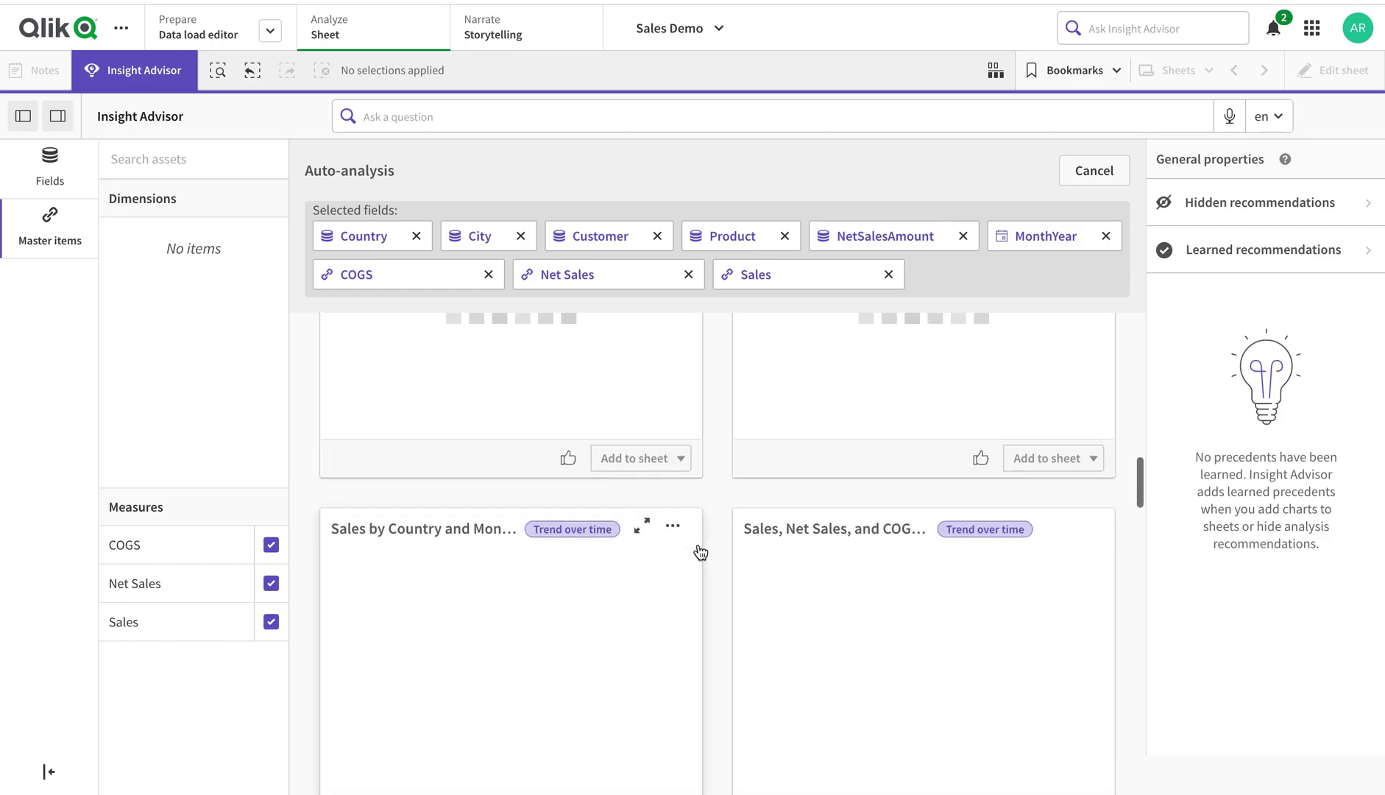
scroll(699, 552, "down", 2)
scroll(700, 552, "down", 2)
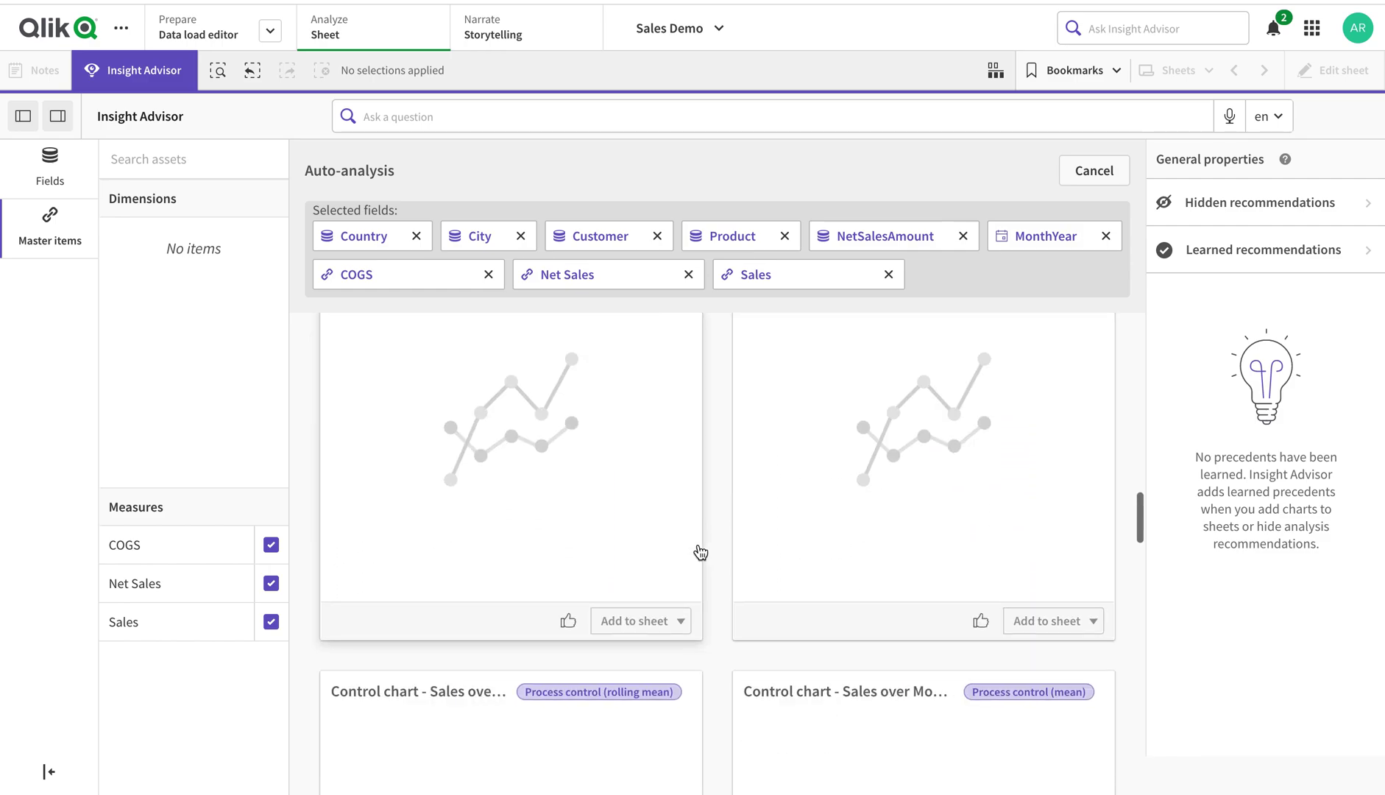
scroll(699, 552, "up", 2)
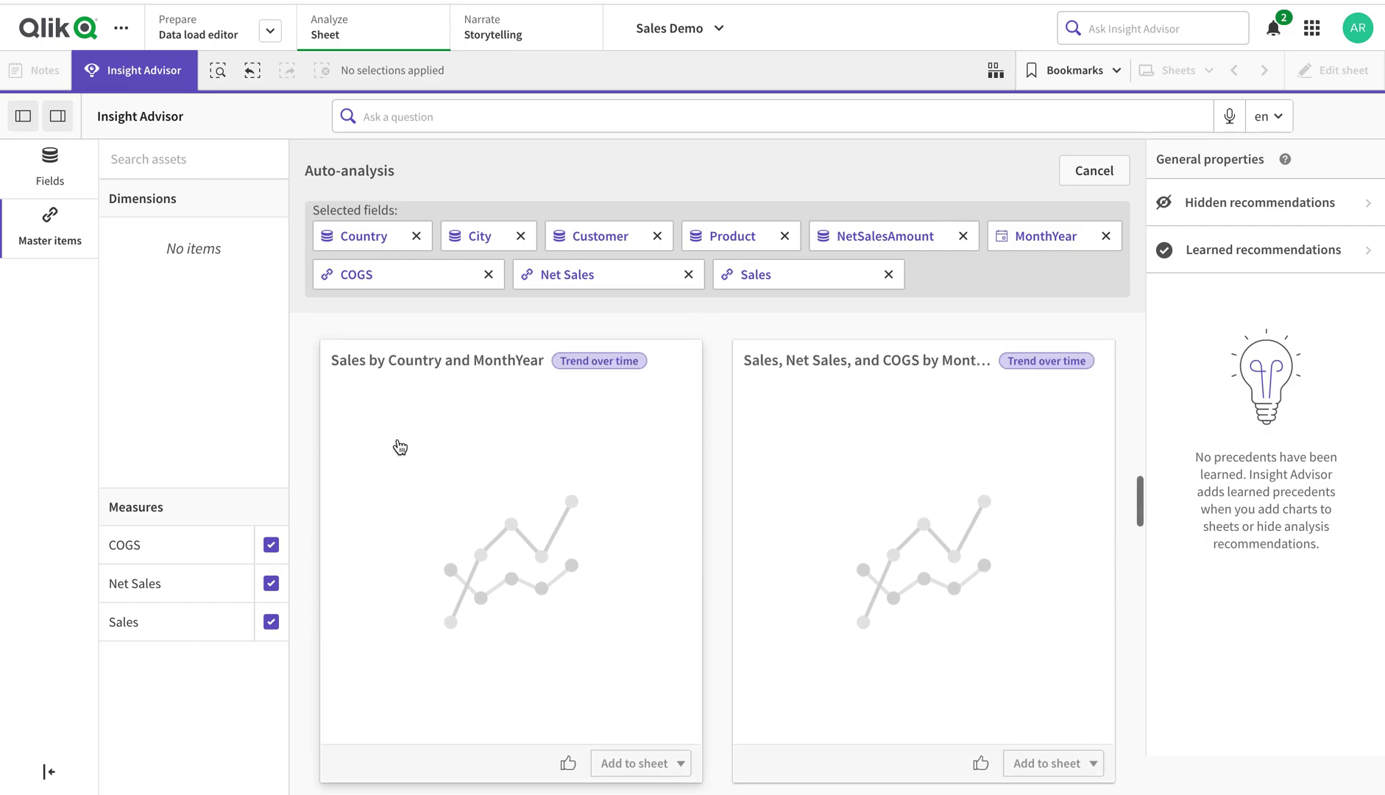
scroll(834, 523, "down", 2)
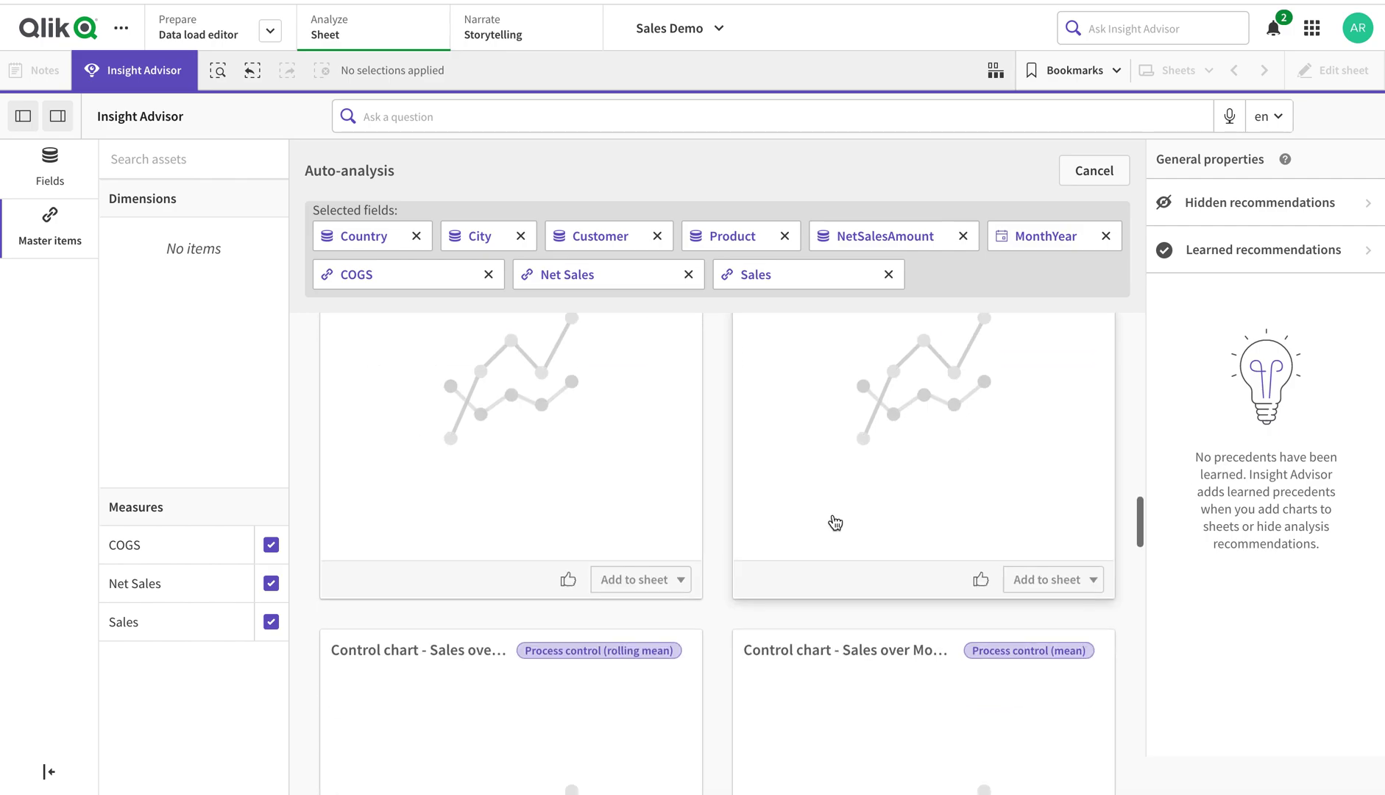
scroll(695, 649, "down", 1)
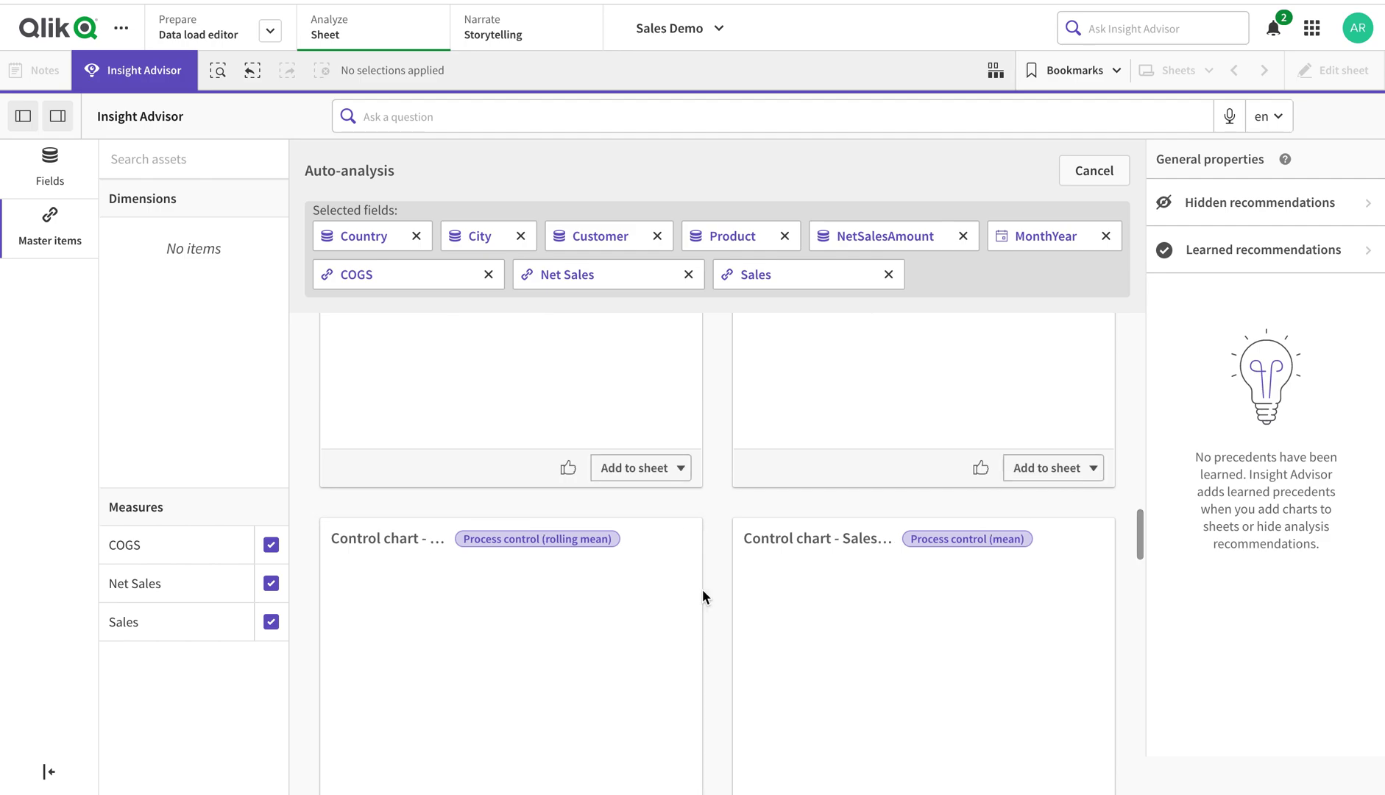
scroll(702, 593, "down", 1)
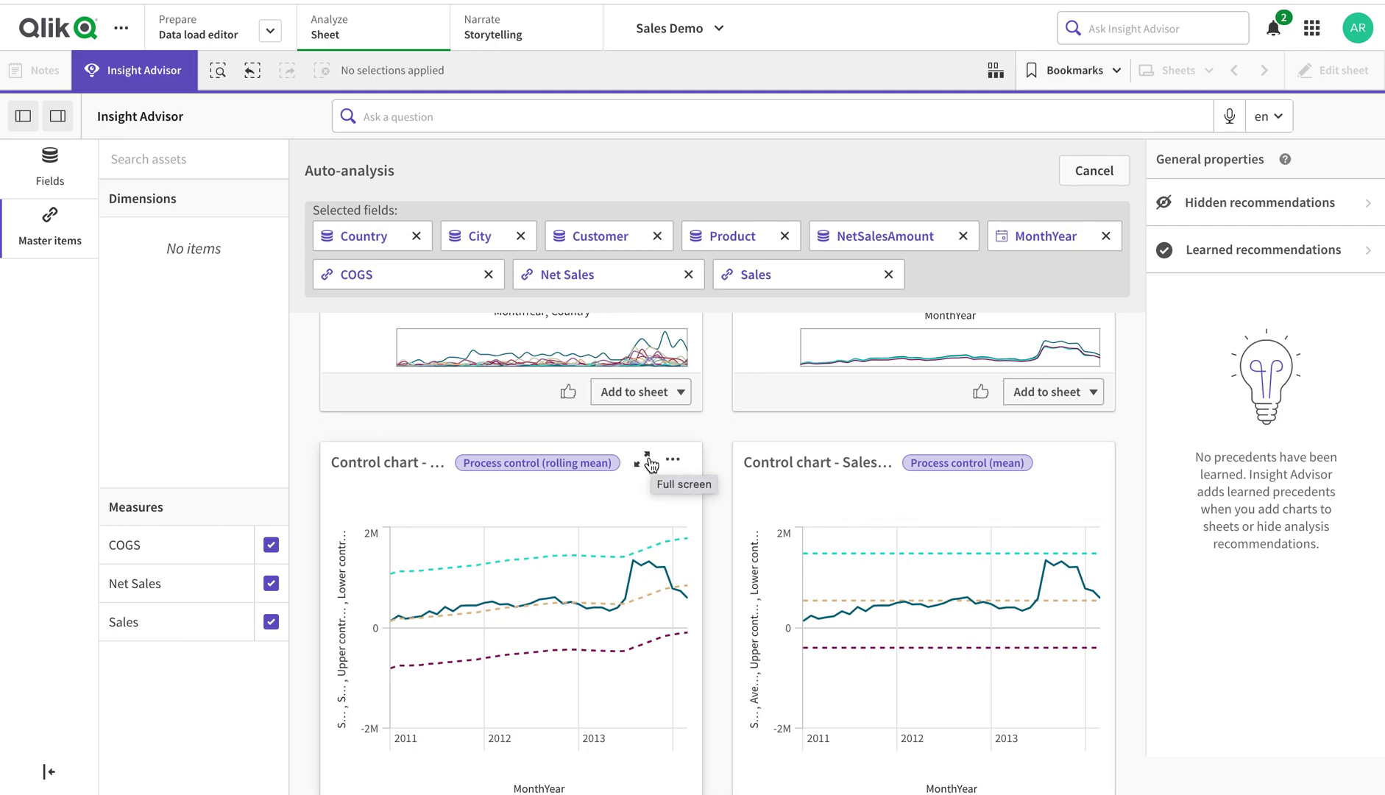
left_click(647, 461)
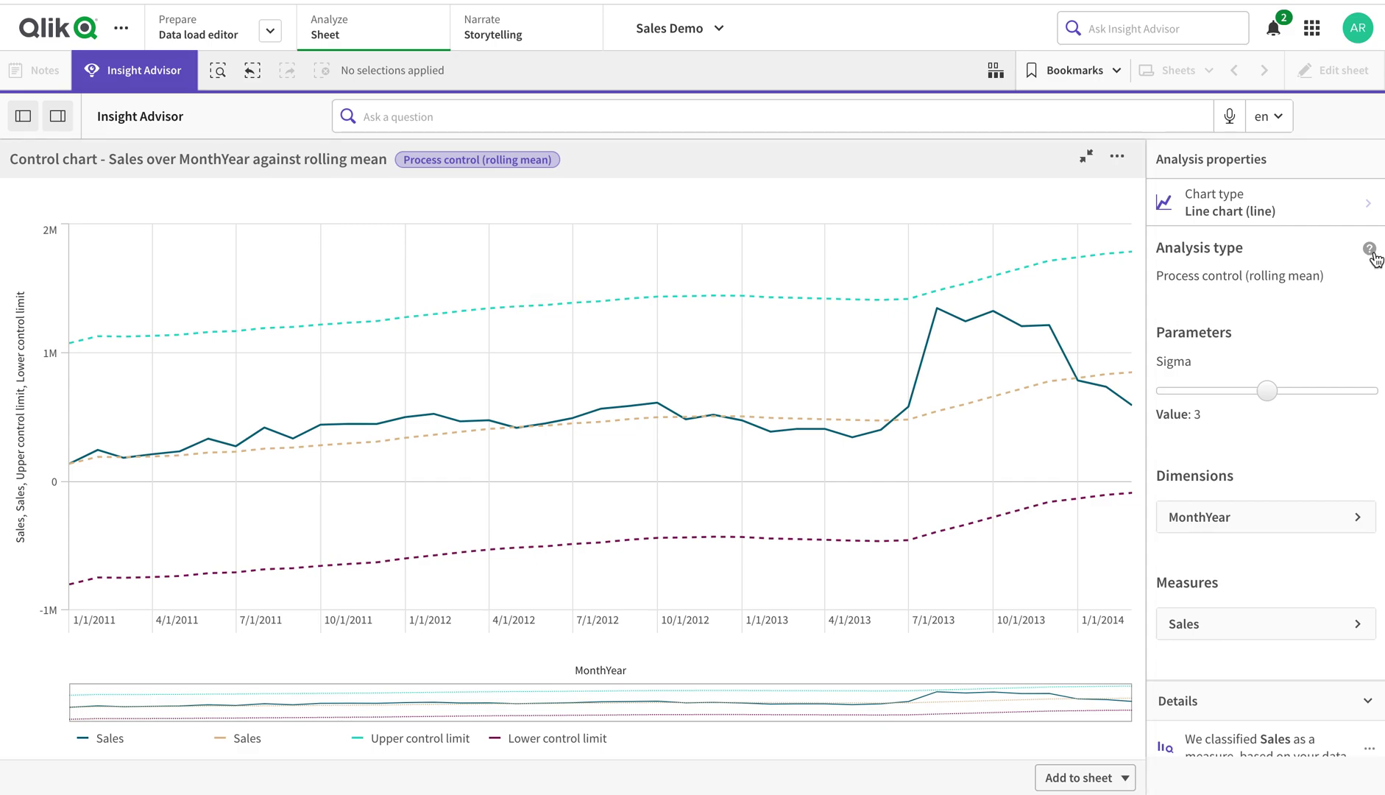
mouse_move(1368, 249)
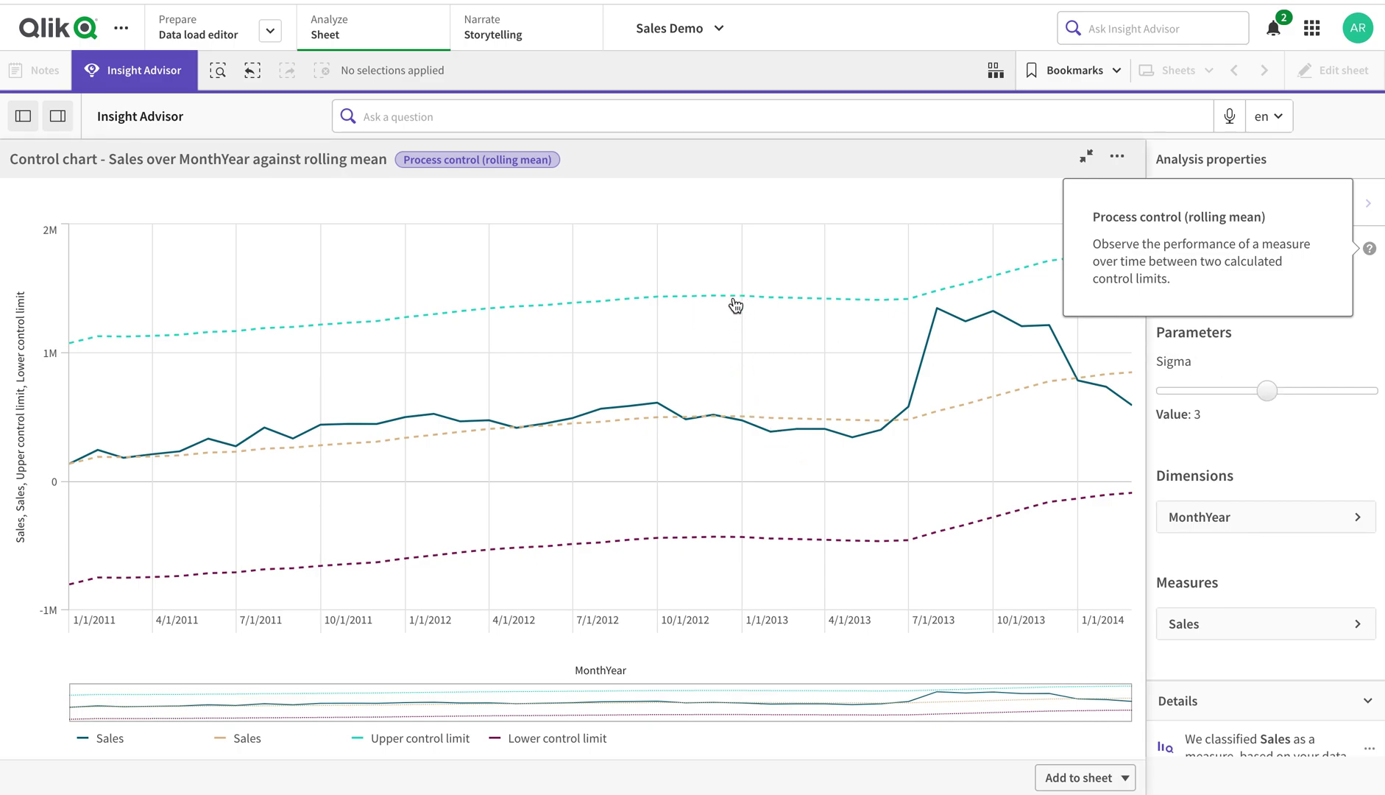
Step: Lower the rolling-mean control chart's Sigma to 1.5 and collapse it back into the grid
left_click_drag(1284, 397, 1191, 398)
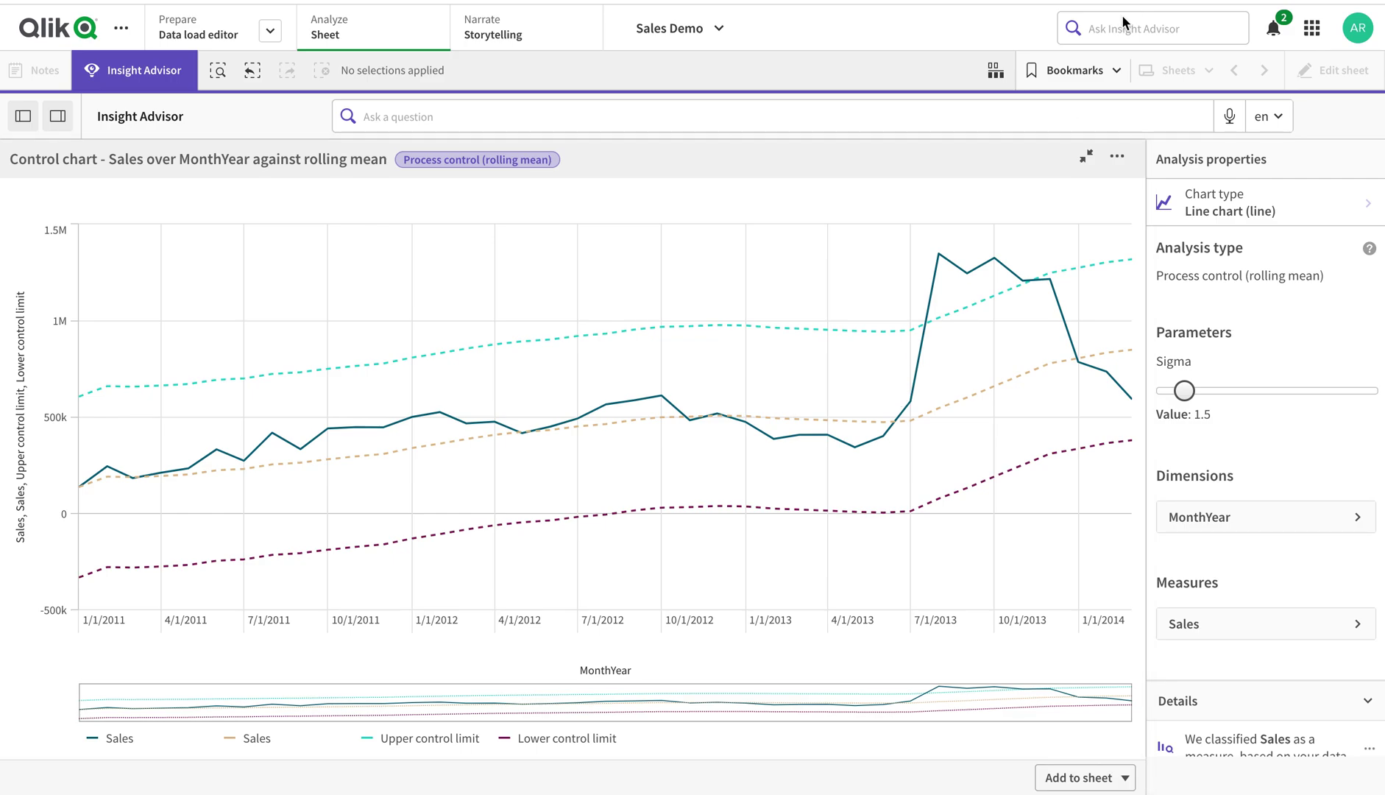
left_click(1085, 156)
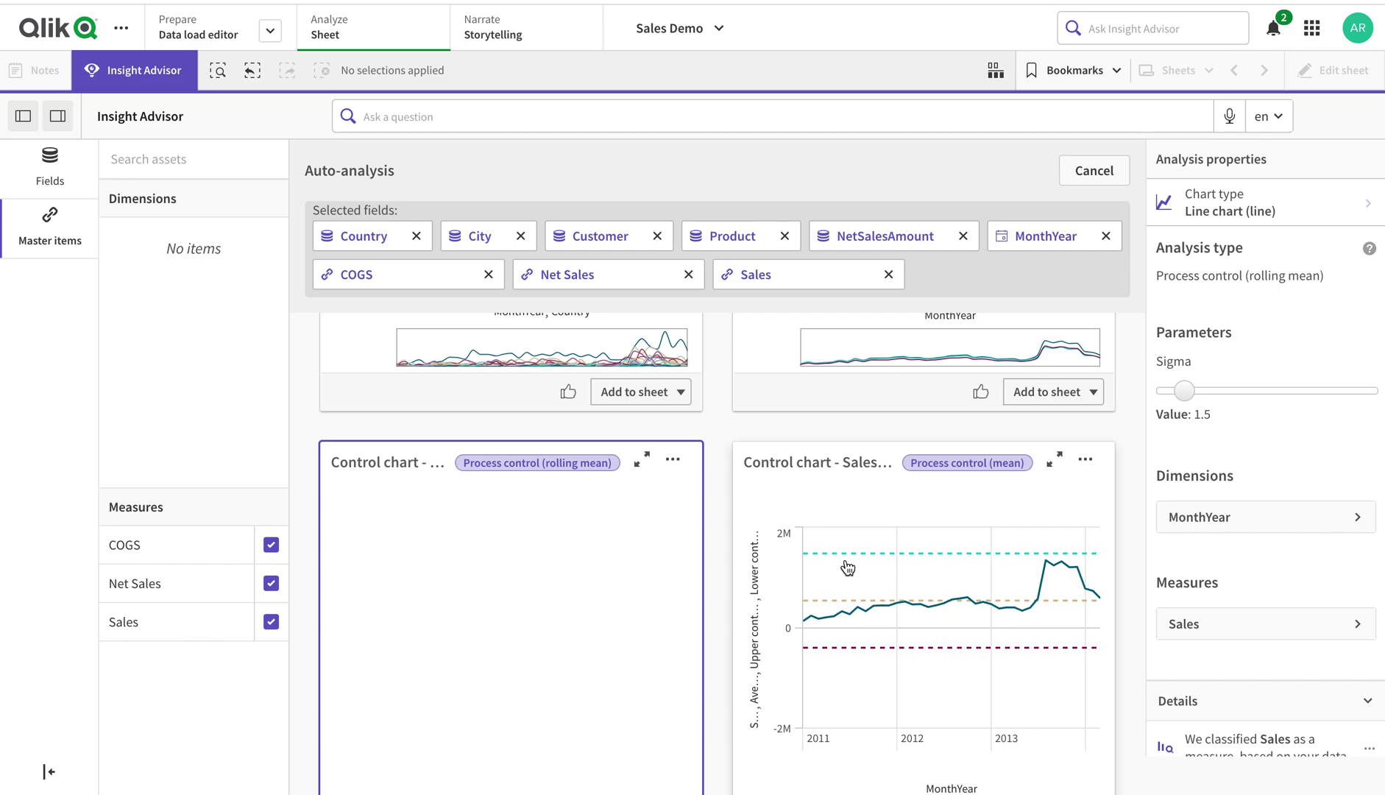
scroll(735, 552, "down", 2)
scroll(736, 552, "down", 1)
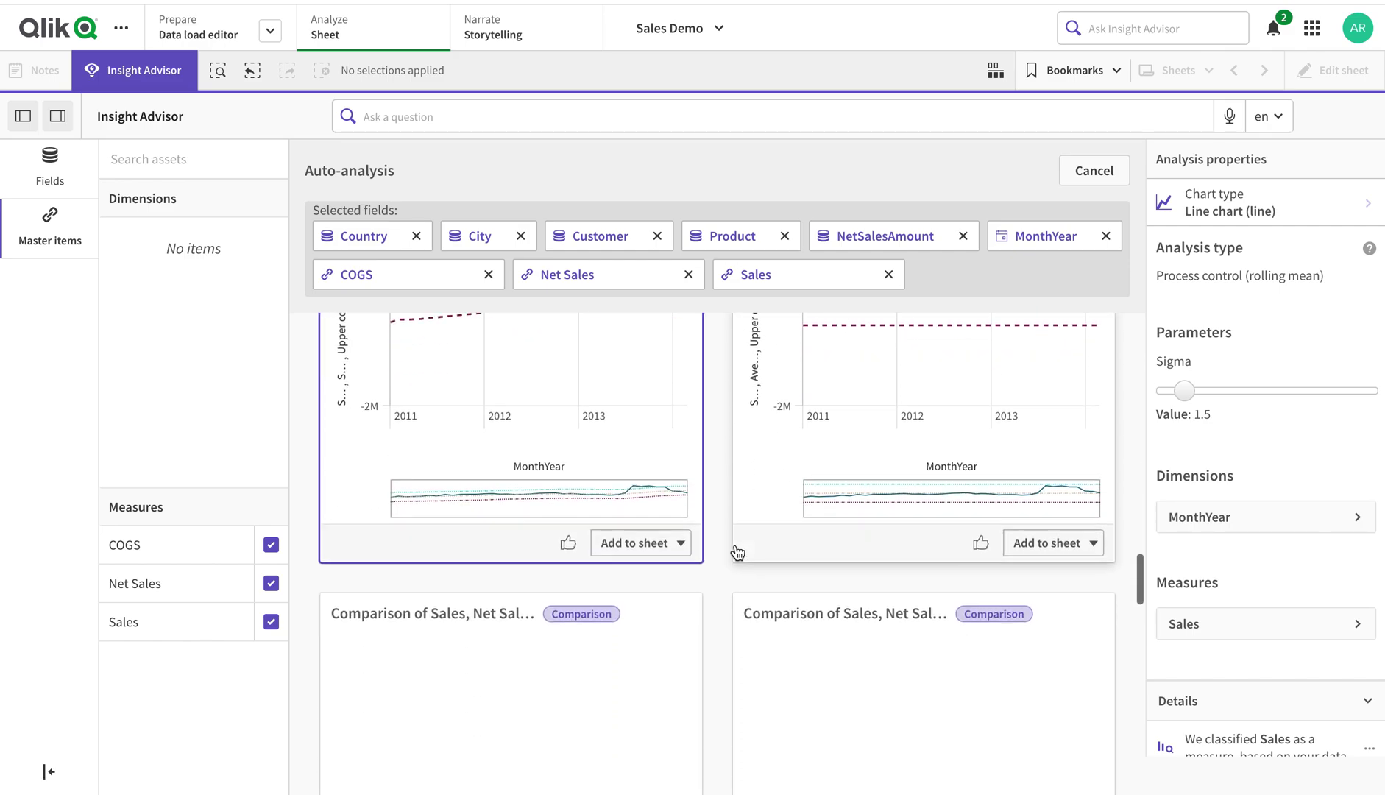
scroll(735, 551, "down", 1)
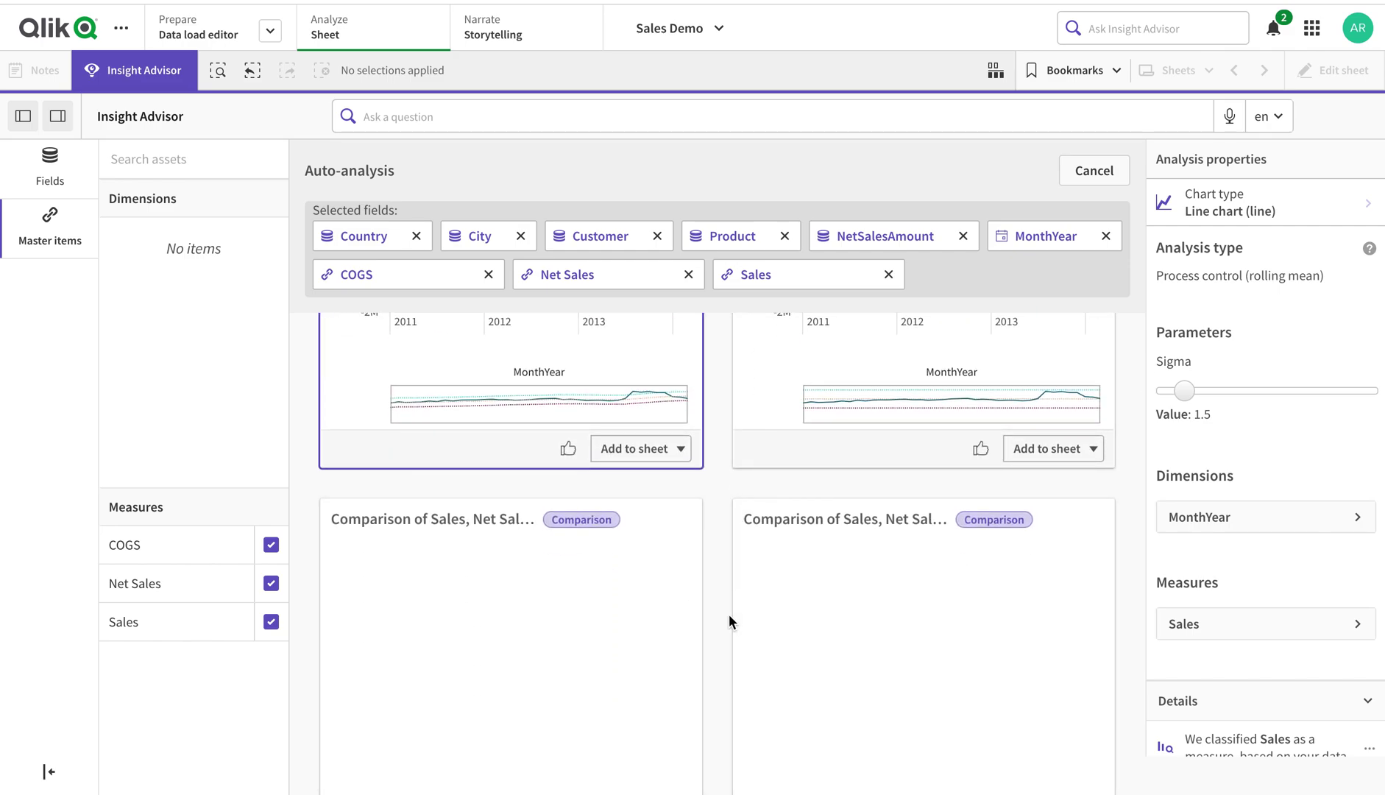
scroll(685, 600, "down", 2)
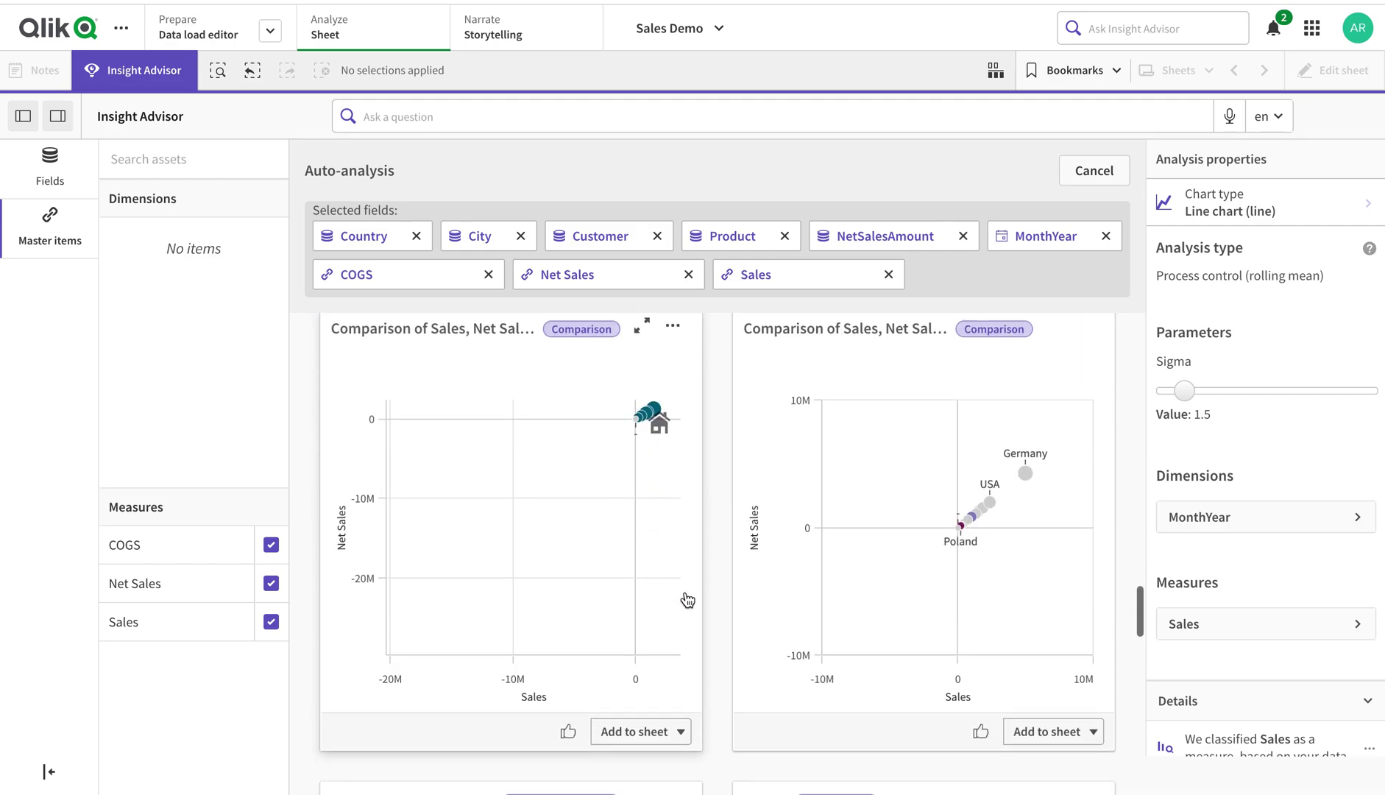
scroll(686, 596, "down", 2)
scroll(686, 596, "down", 1)
scroll(685, 598, "down", 2)
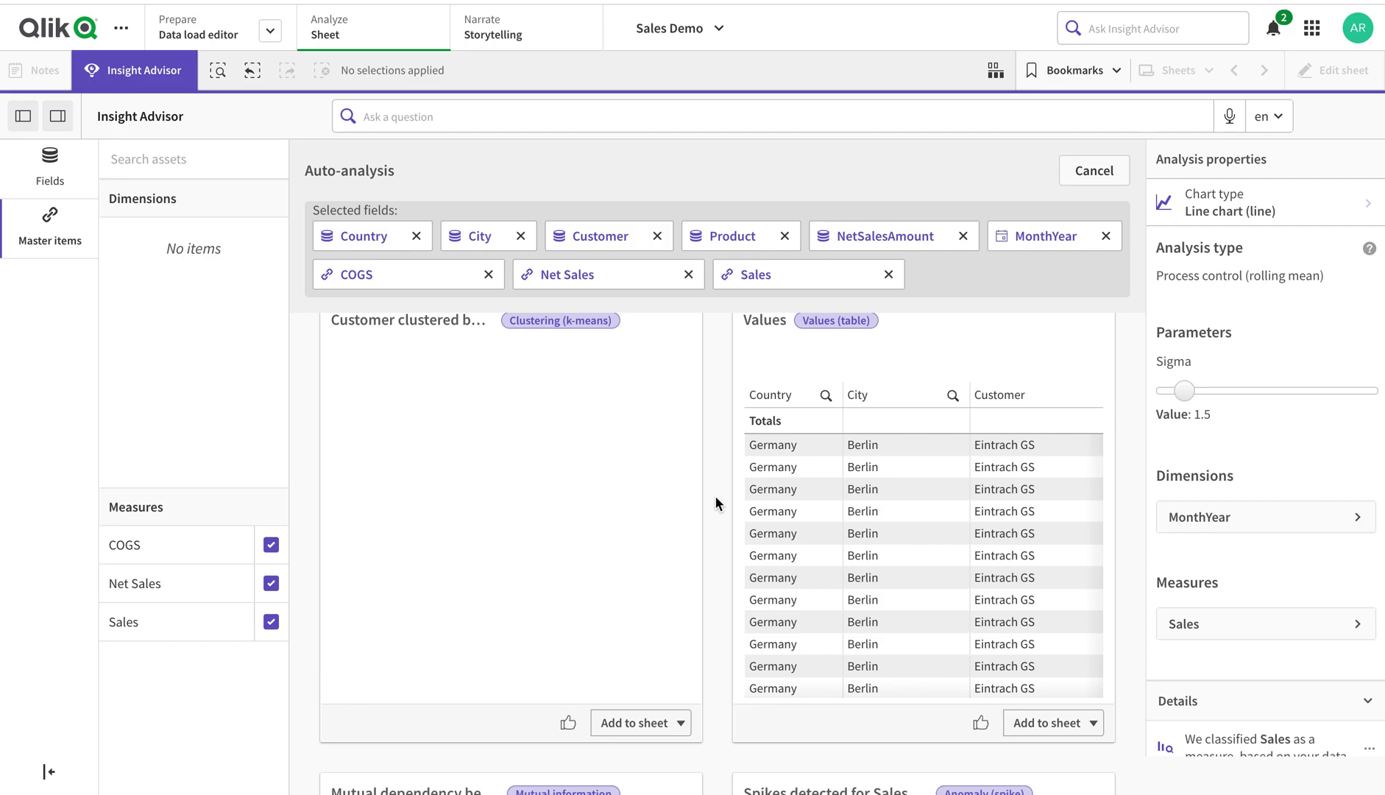
scroll(715, 496, "down", 4)
scroll(715, 495, "up", 1)
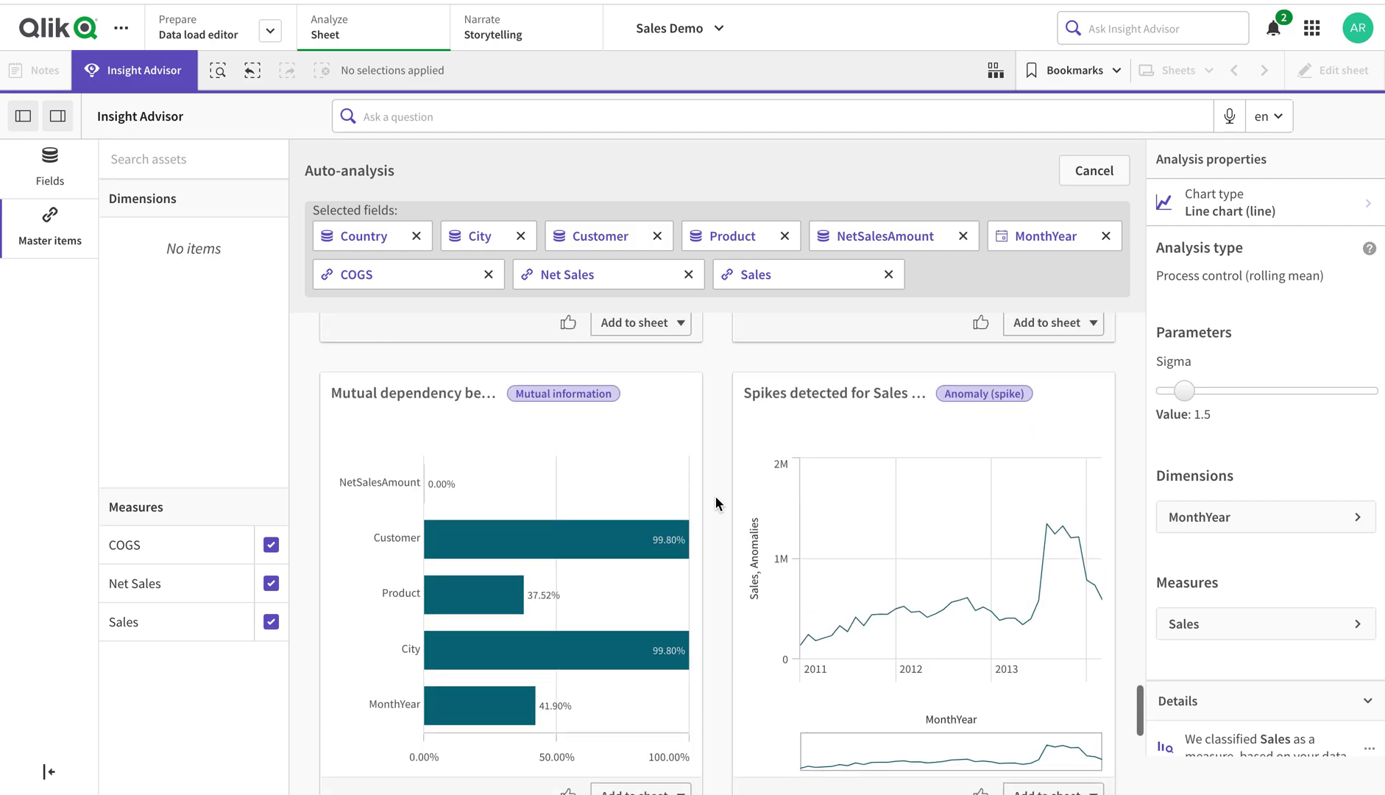
scroll(715, 495, "up", 3)
scroll(648, 330, "up", 3)
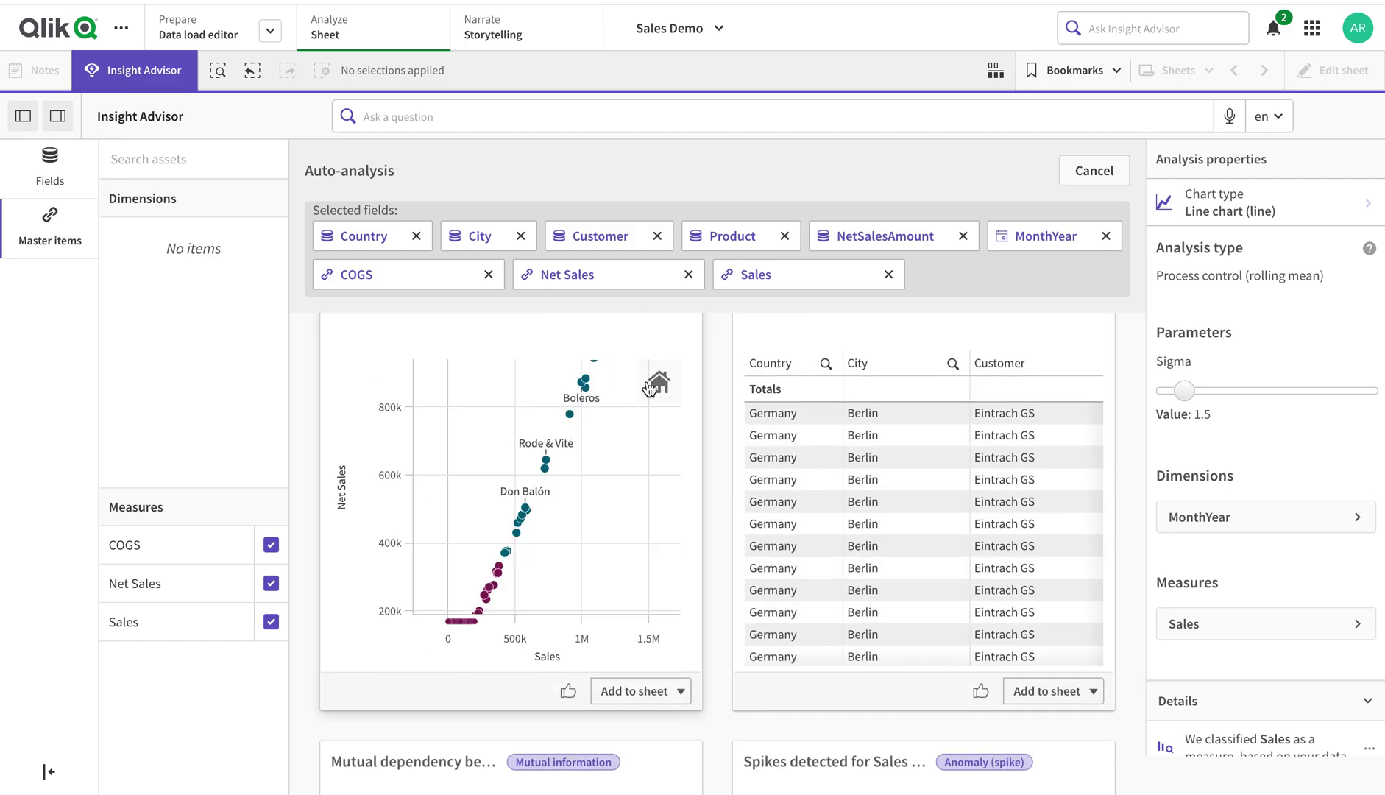
scroll(656, 346, "up", 2)
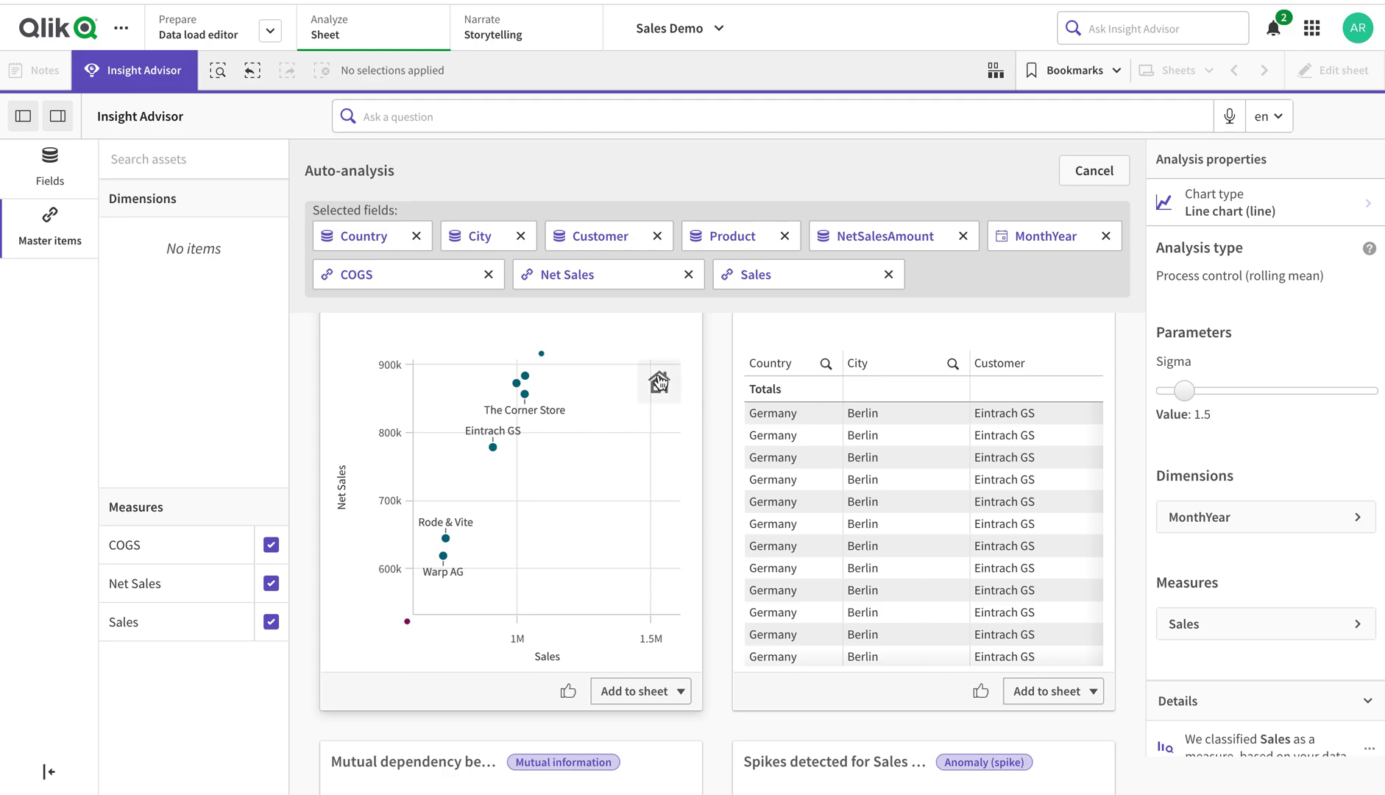
Step: Select the Customer clustering chart of Sales versus Net Sales, resetting its zoom
left_click(659, 381)
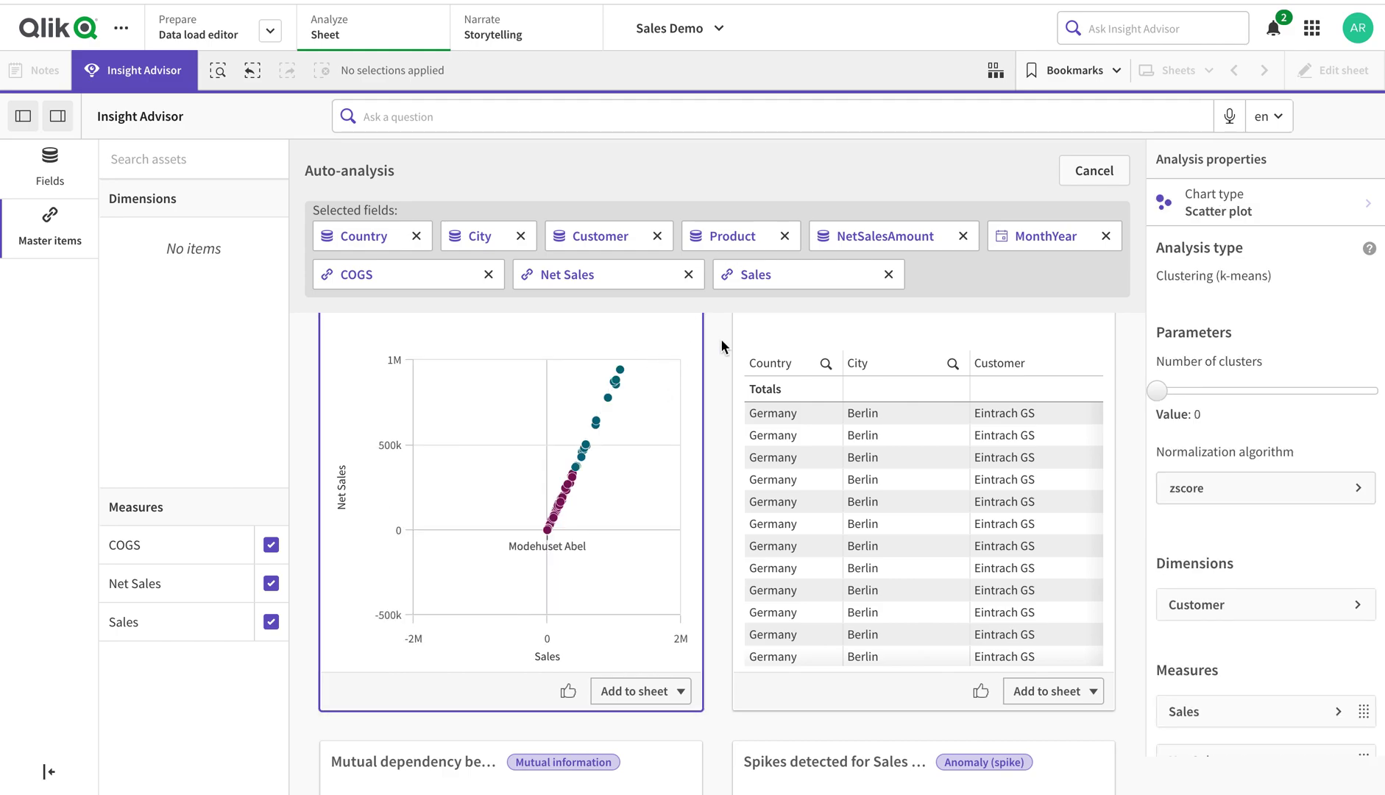
scroll(717, 347, "up", 1)
Step: Expand the clustering chart and replace its Sales measure with Net Sales
left_click(648, 346)
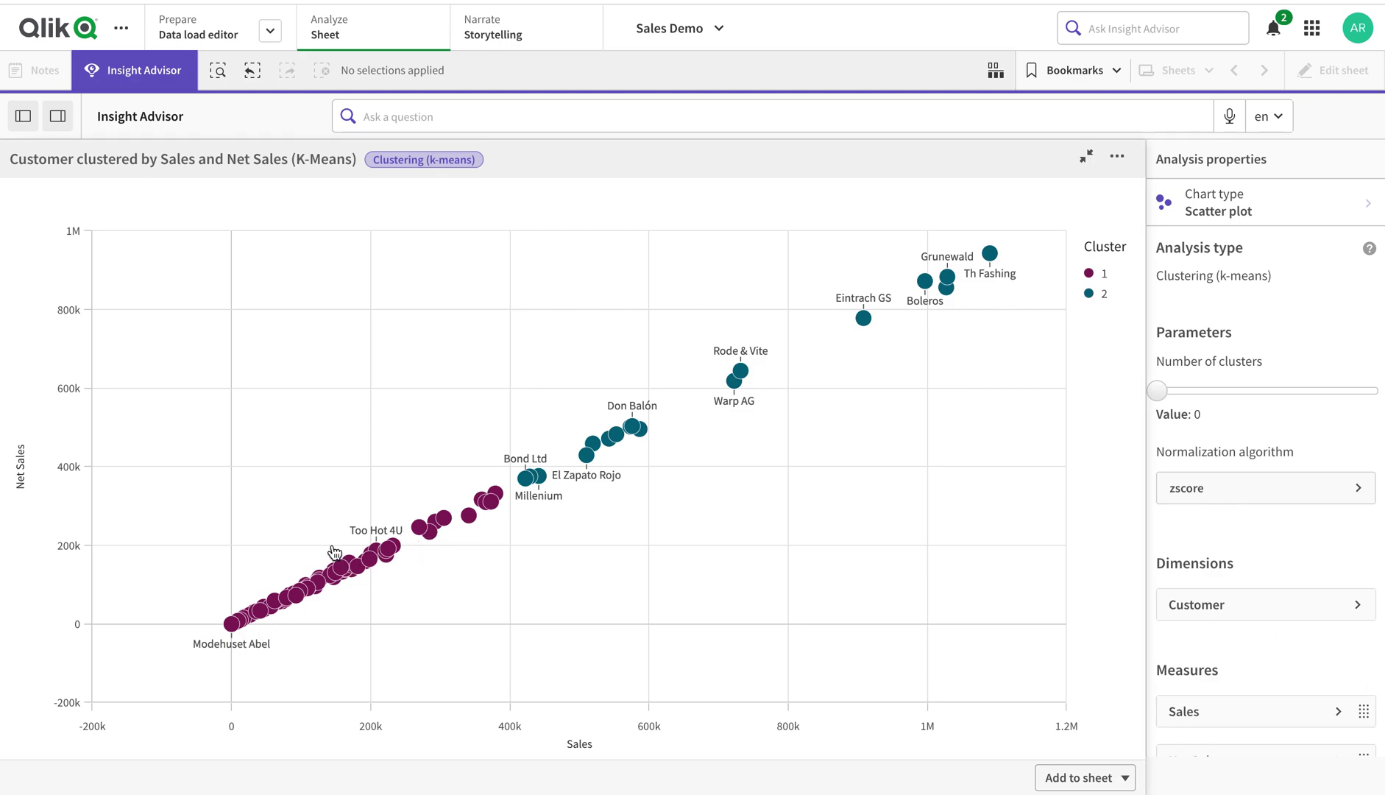
left_click(1310, 714)
left_click(1257, 608)
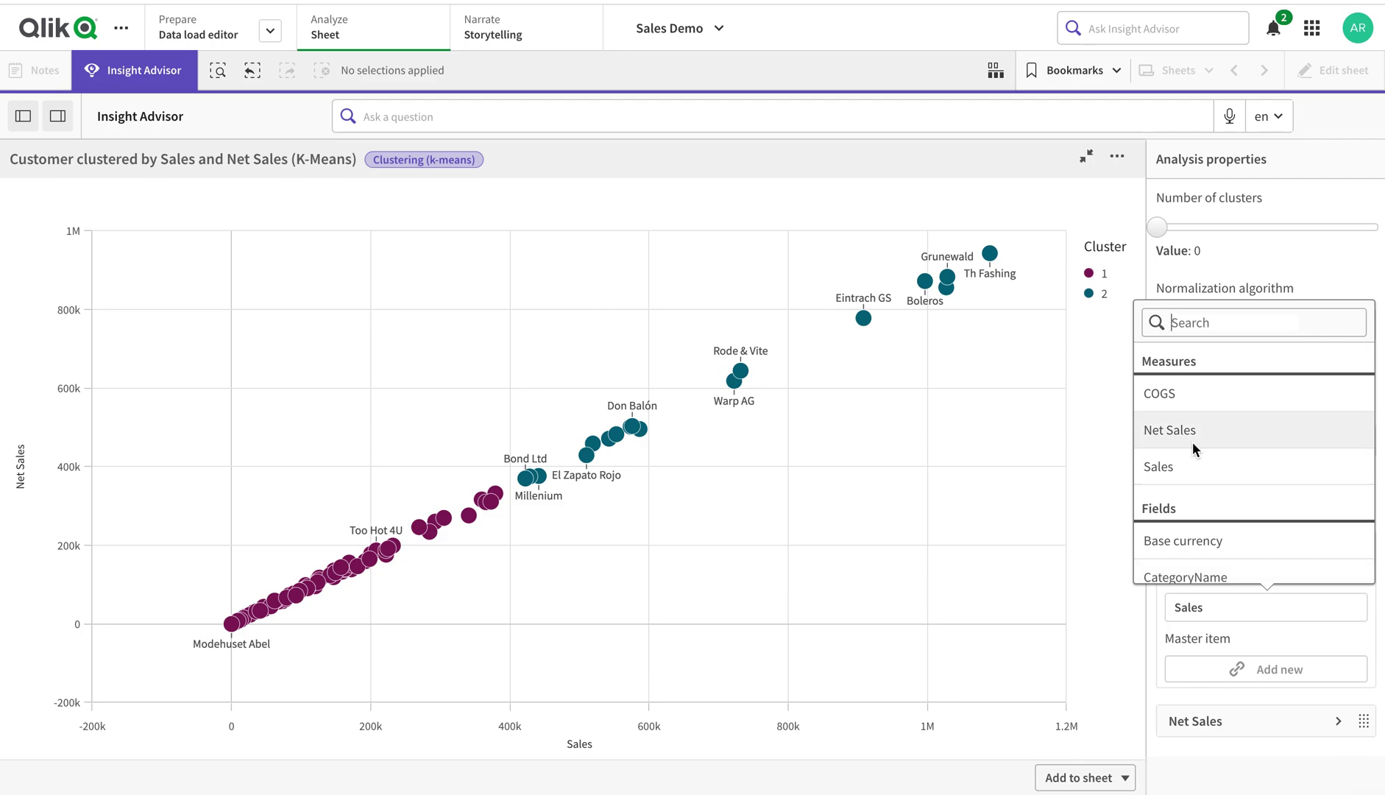
left_click(1192, 441)
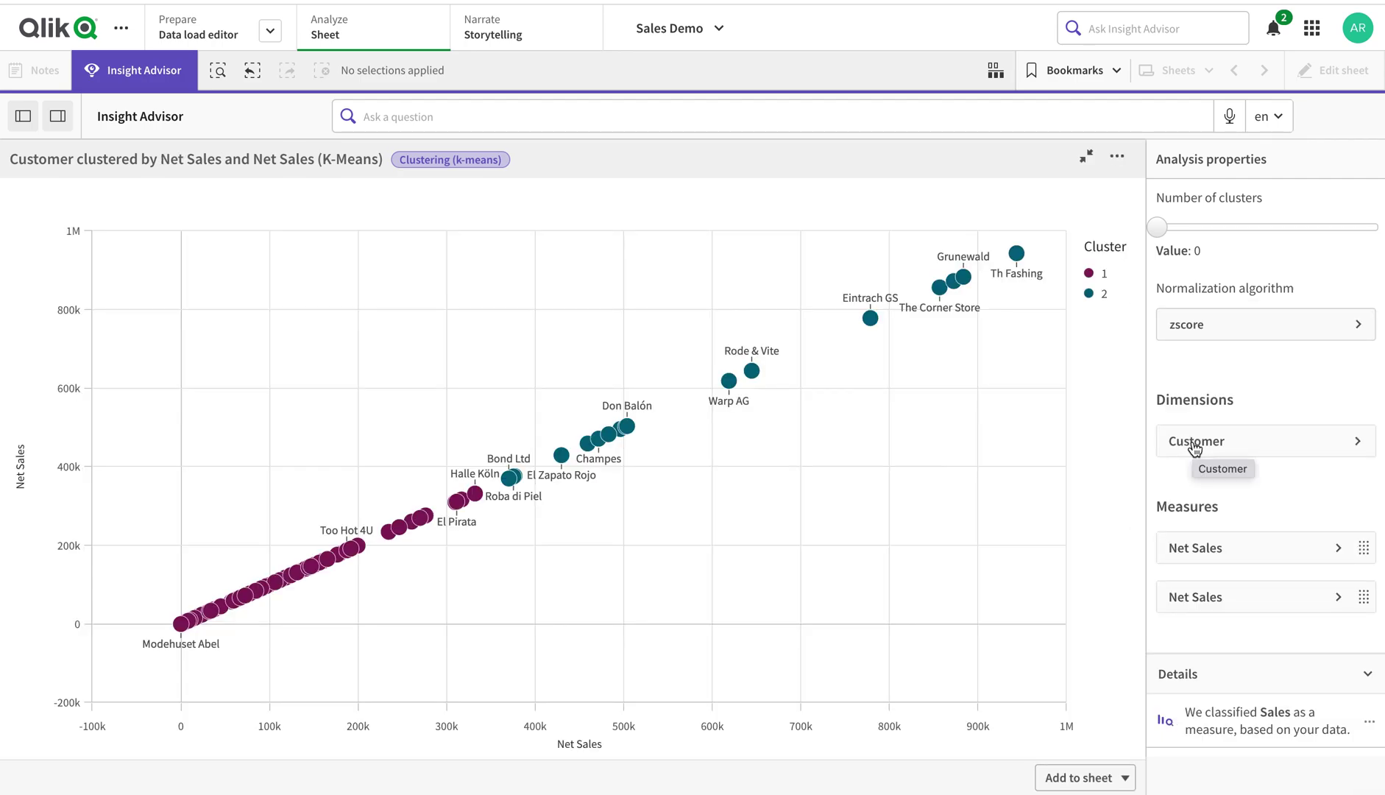
Step: Switch the chart's dimension from Customer to City, have Insight Advisor learn it, and exit auto-analysis
left_click(1257, 444)
left_click(1242, 500)
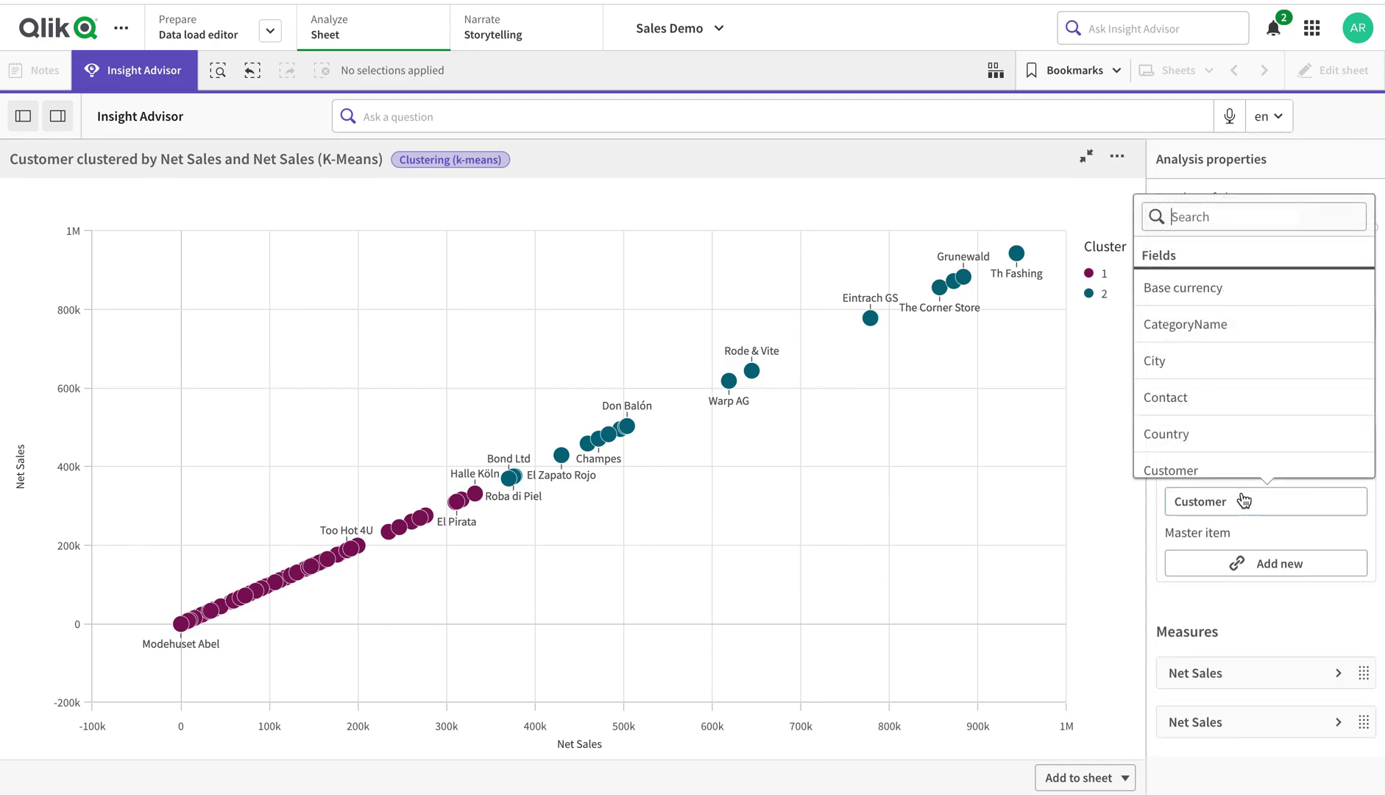
left_click(1208, 364)
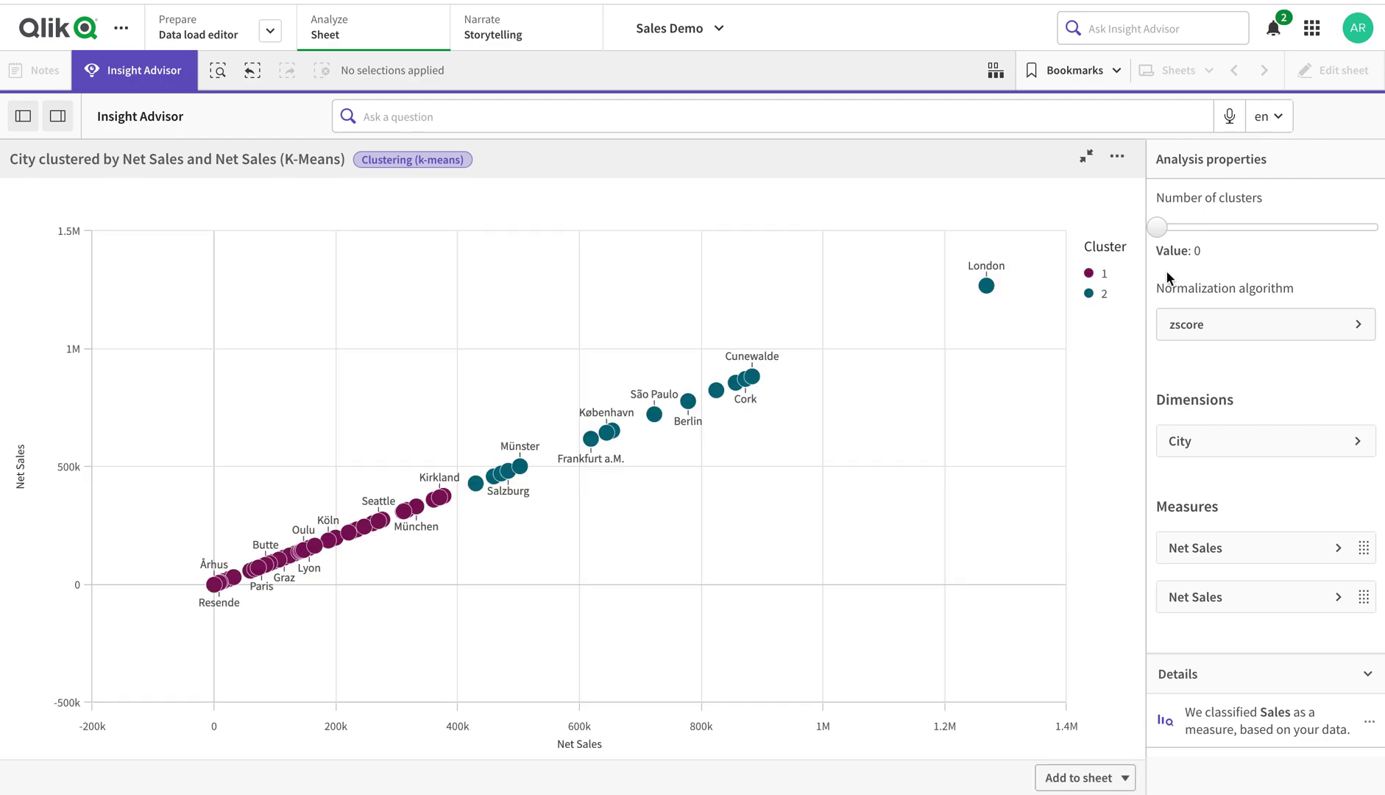
left_click(1085, 156)
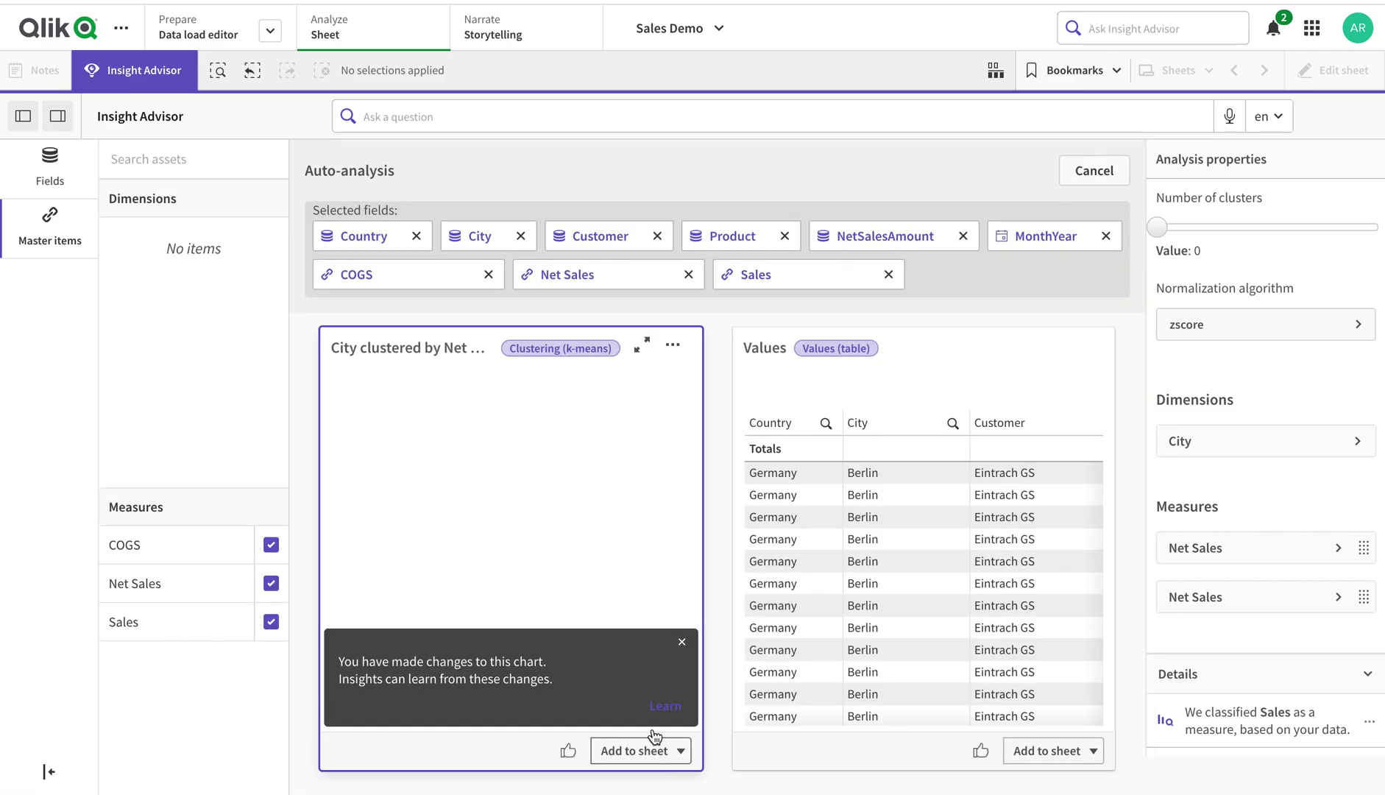
left_click(662, 708)
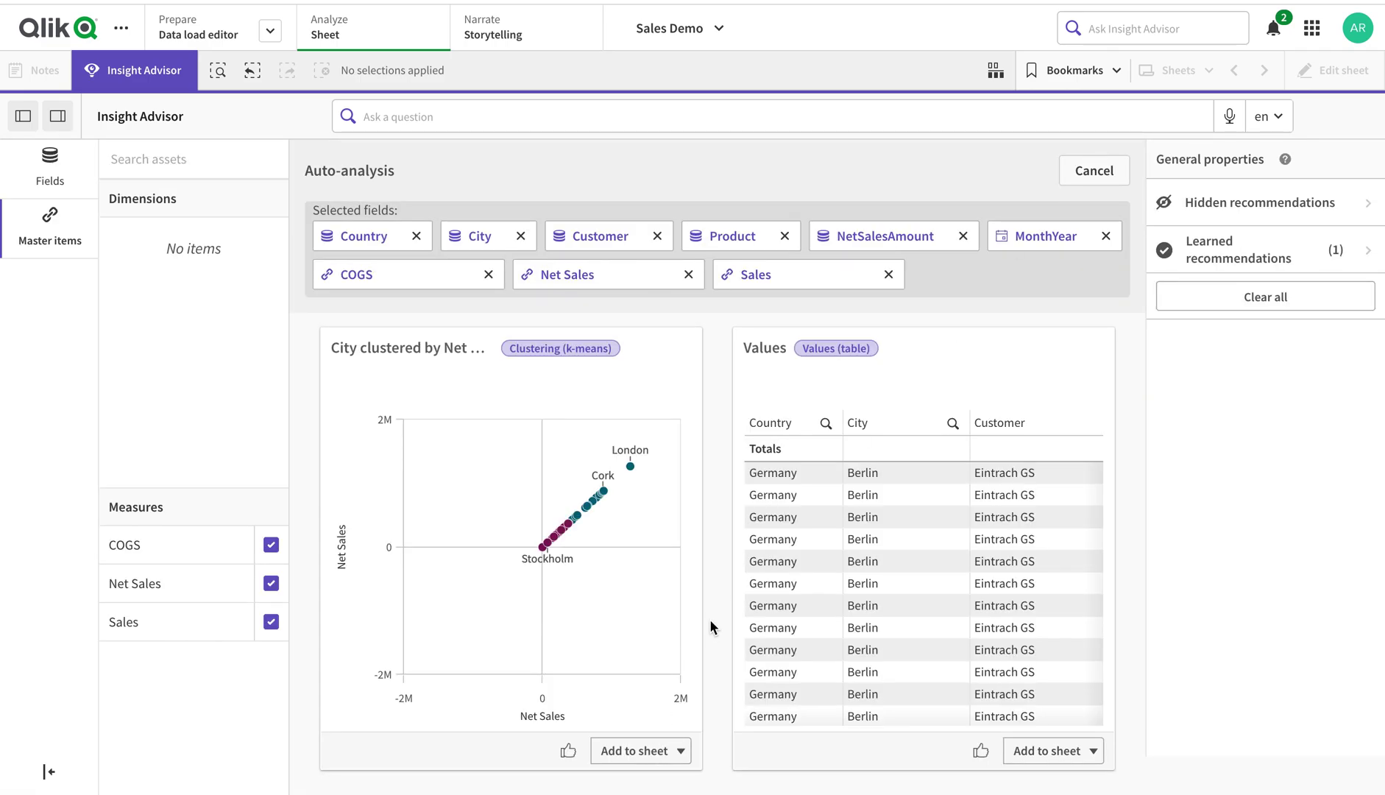
scroll(711, 627, "down", 5)
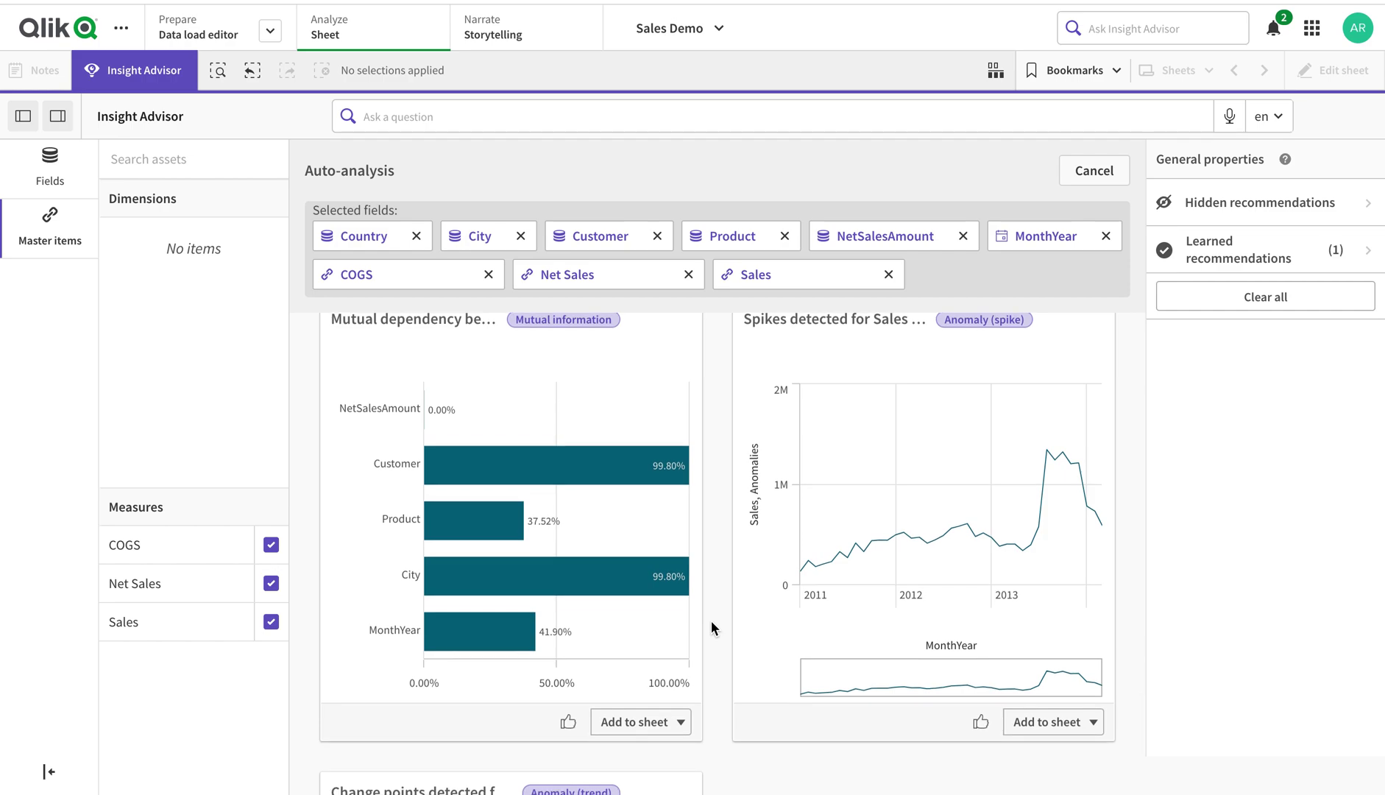
mouse_move(511, 508)
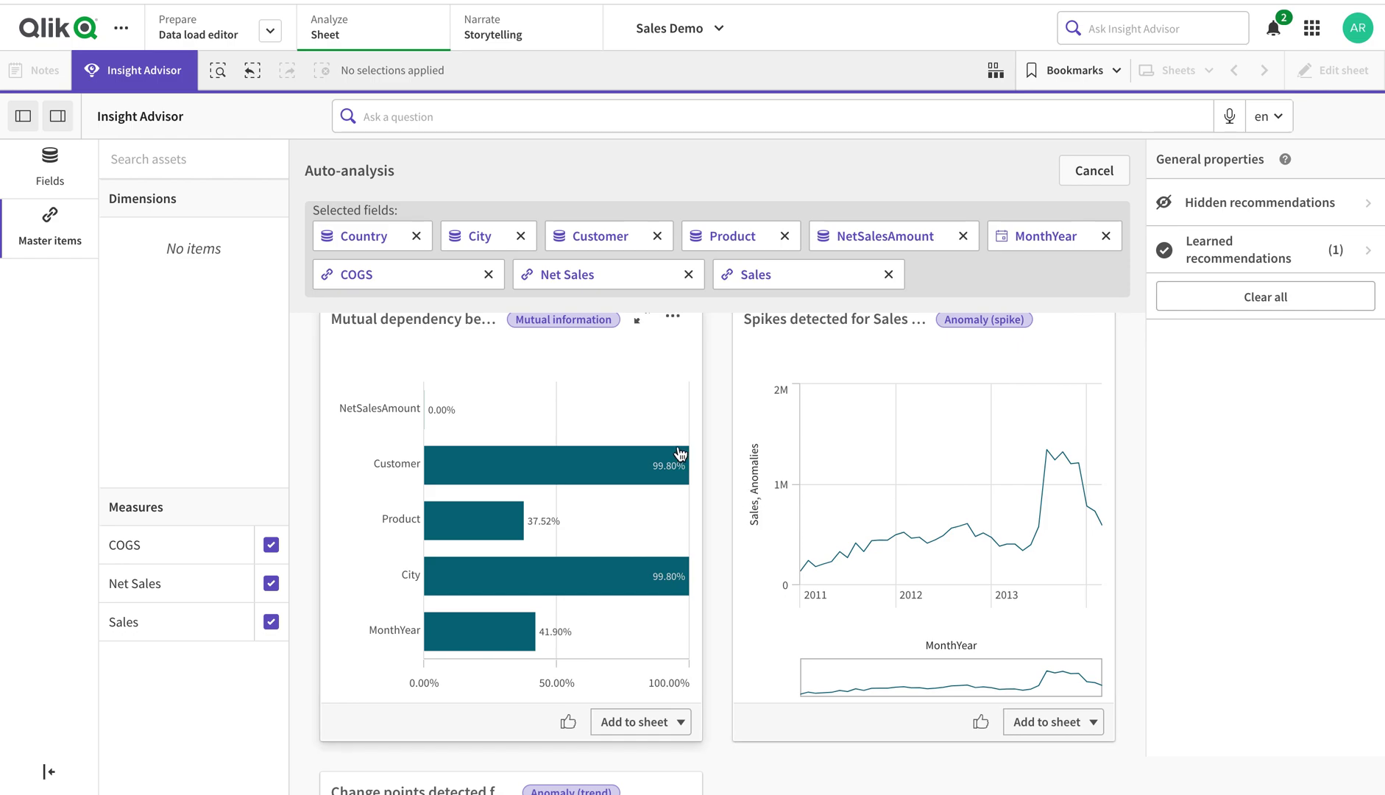
scroll(674, 448, "up", 2)
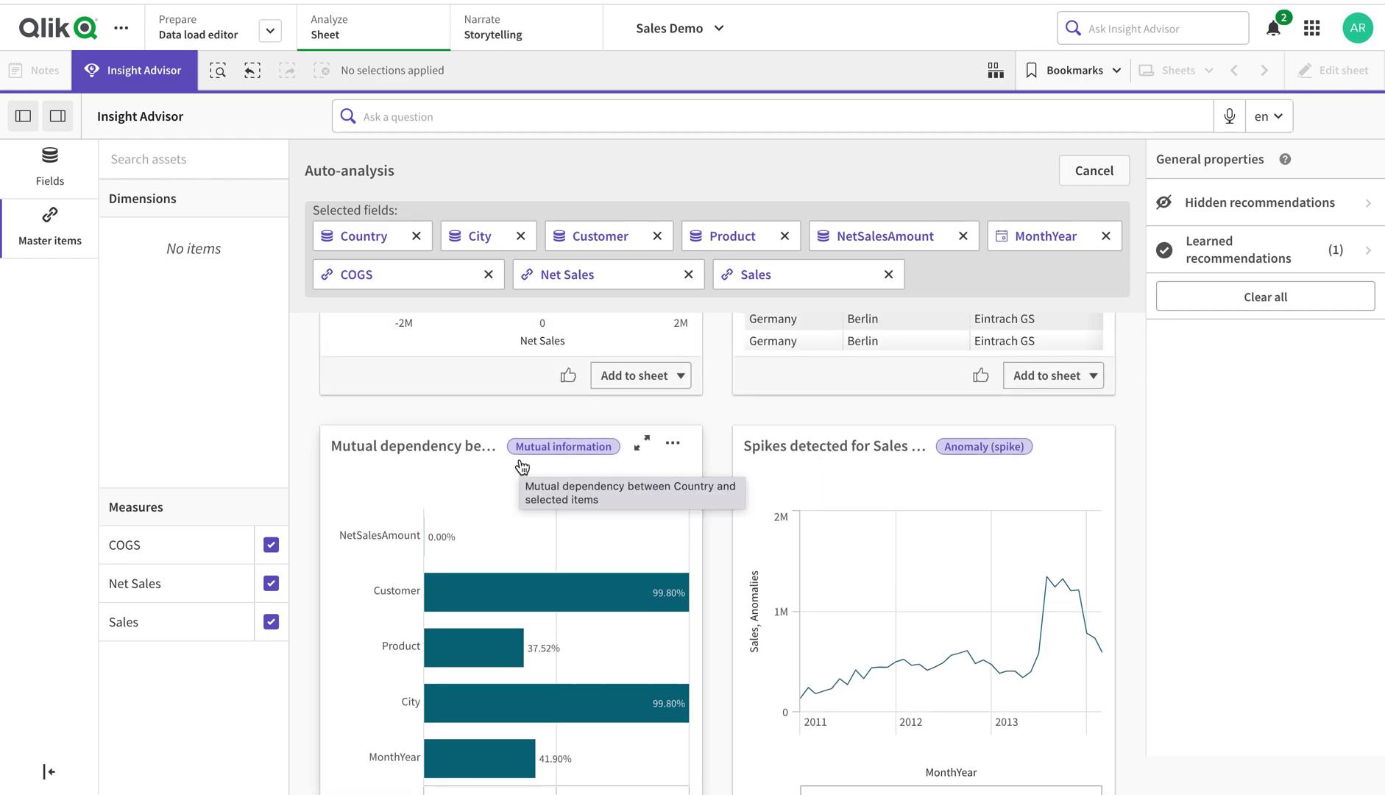
scroll(520, 468, "up", 2)
scroll(520, 468, "up", 1)
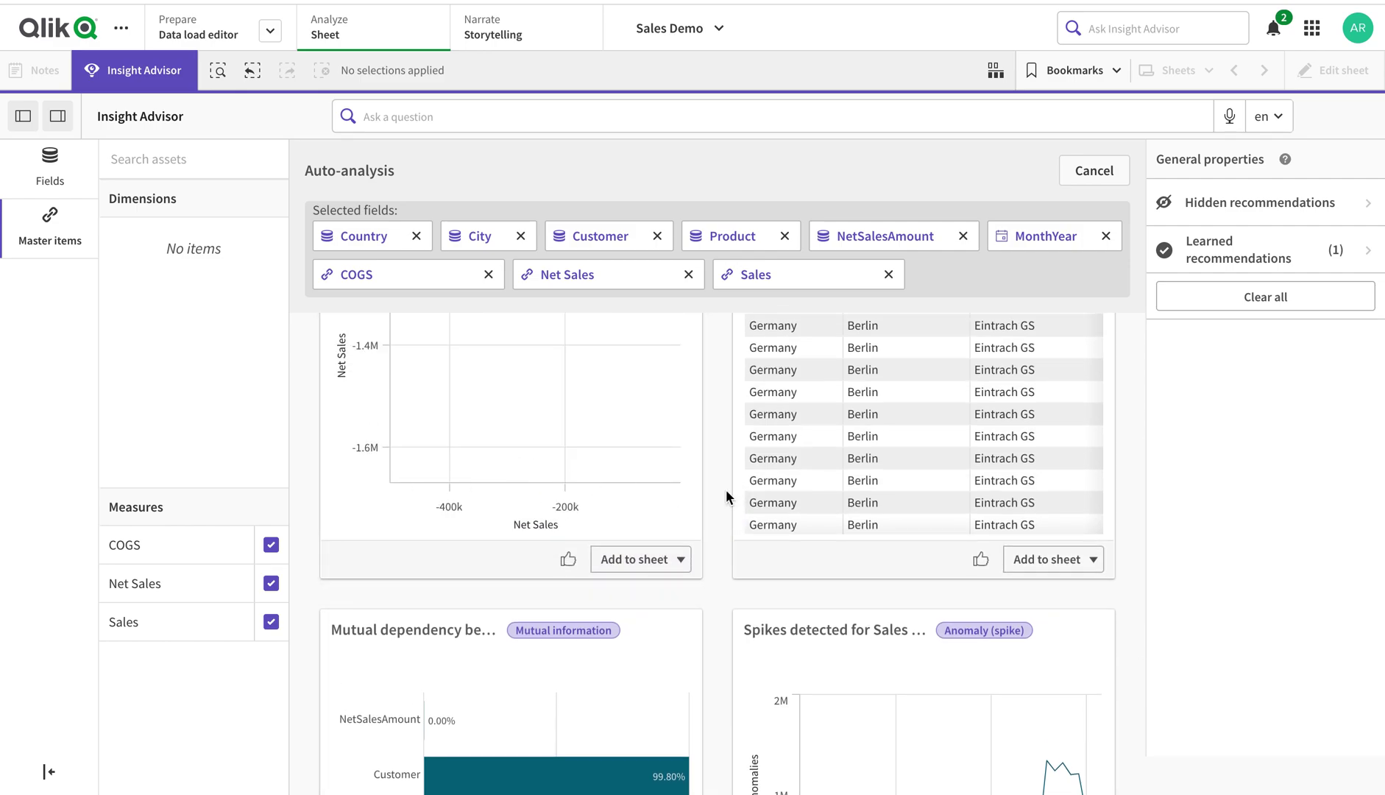
scroll(726, 497, "up", 5)
scroll(726, 497, "up", 3)
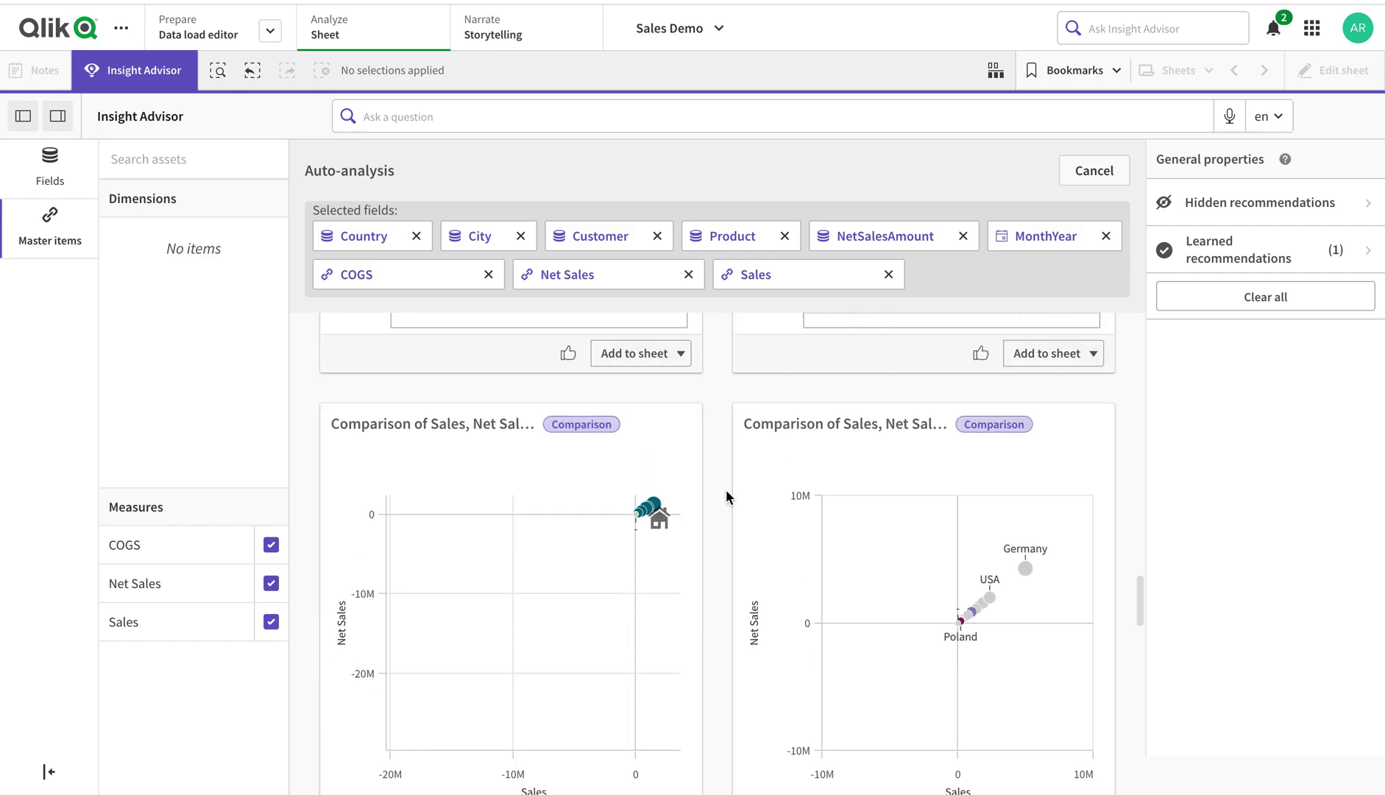
scroll(726, 496, "up", 1)
scroll(726, 490, "up", 2)
scroll(726, 489, "up", 1)
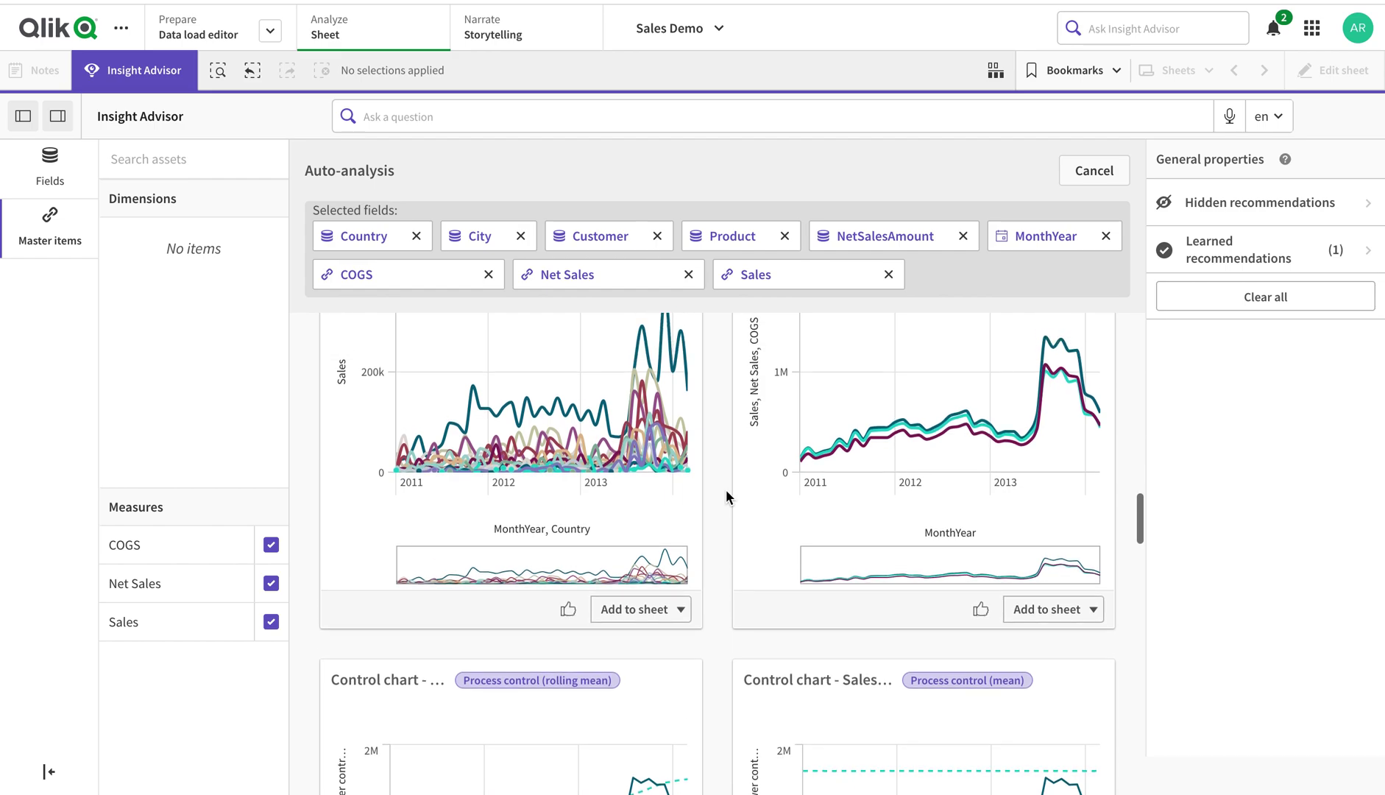
scroll(726, 489, "up", 2)
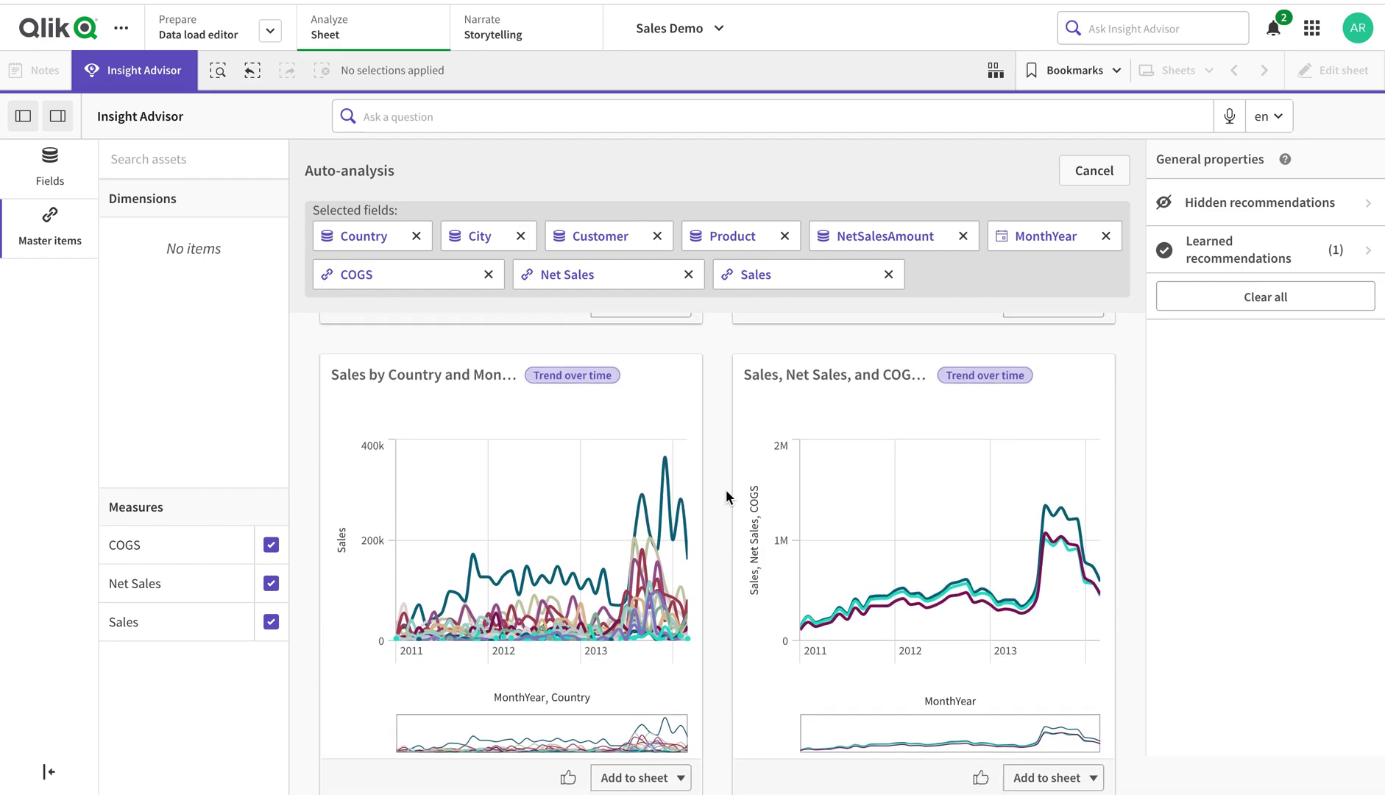
scroll(726, 489, "up", 2)
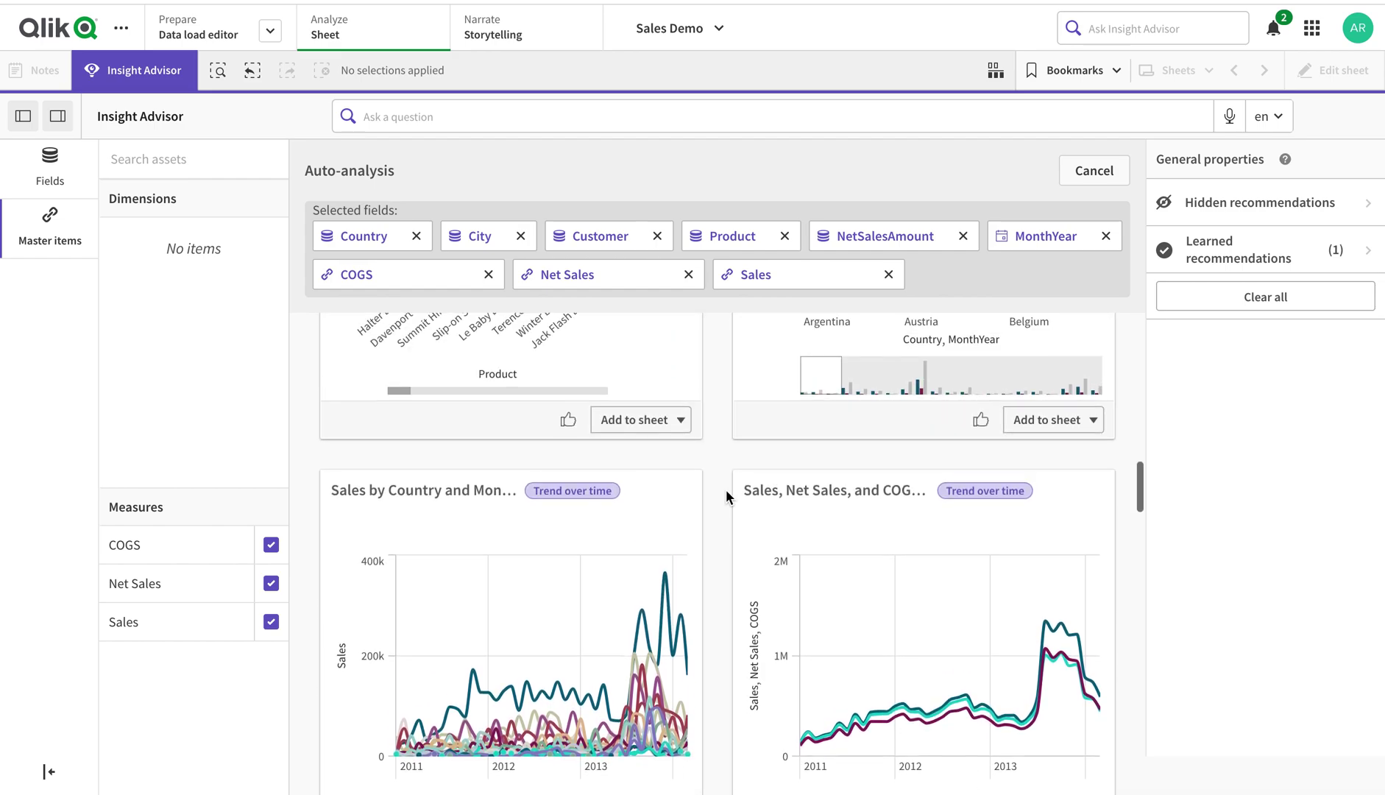
scroll(726, 490, "up", 1)
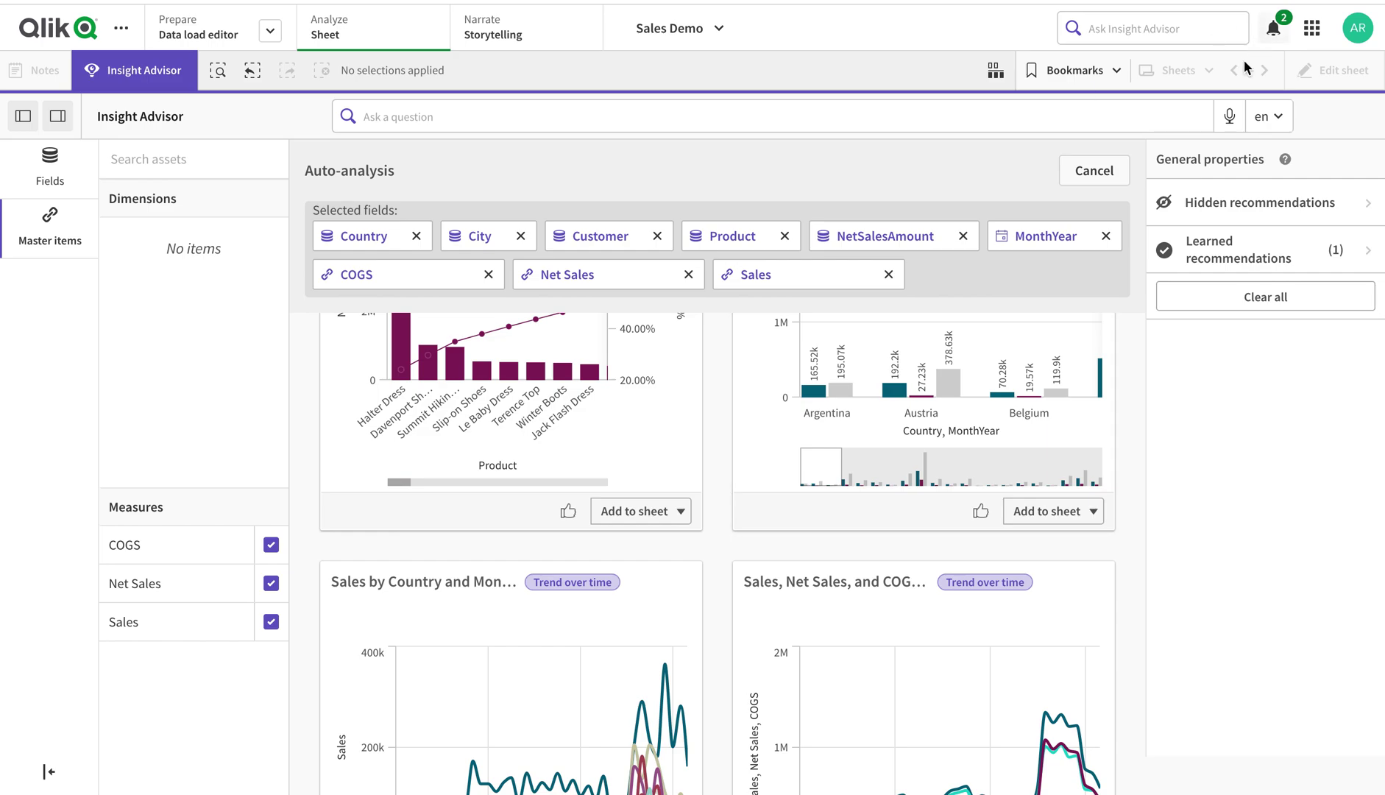
left_click(1093, 171)
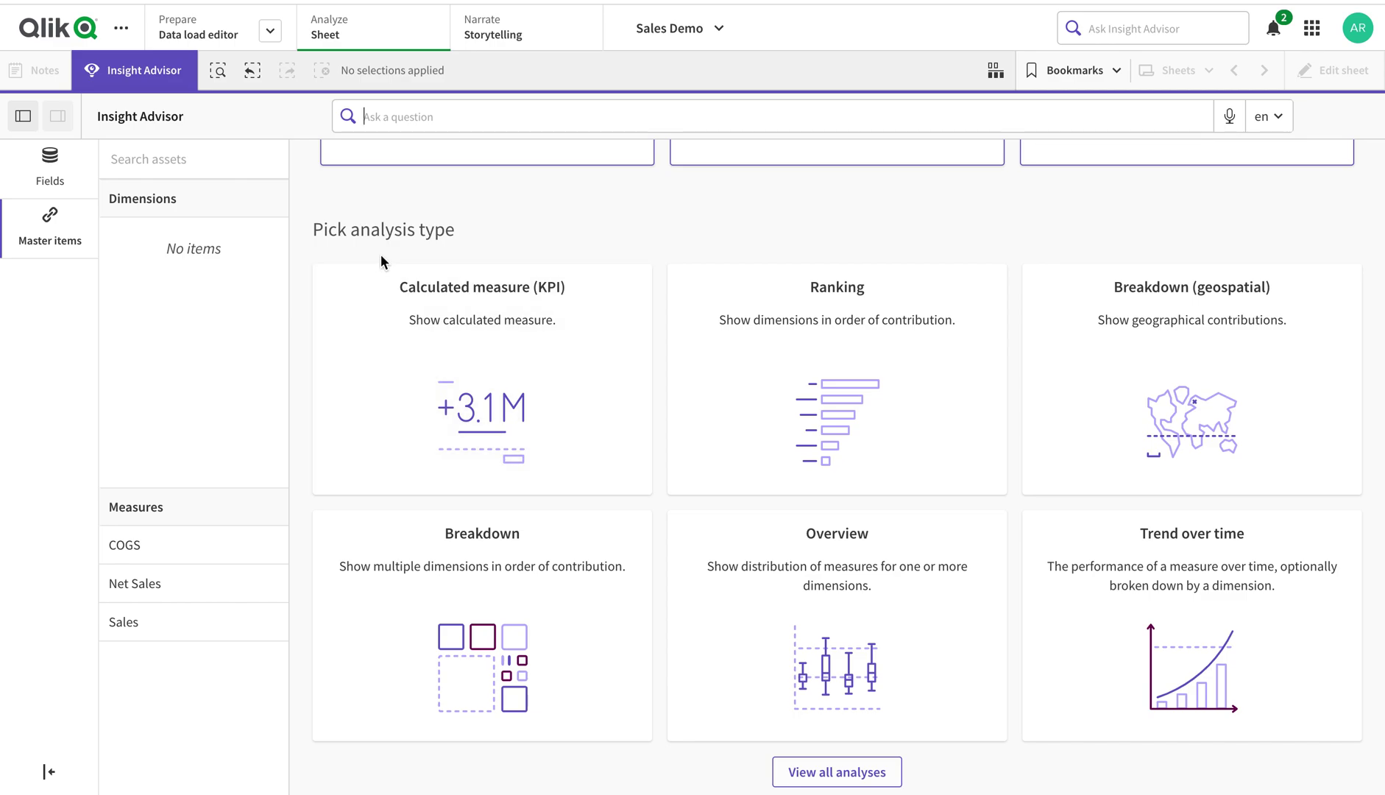
scroll(381, 254, "up", 1)
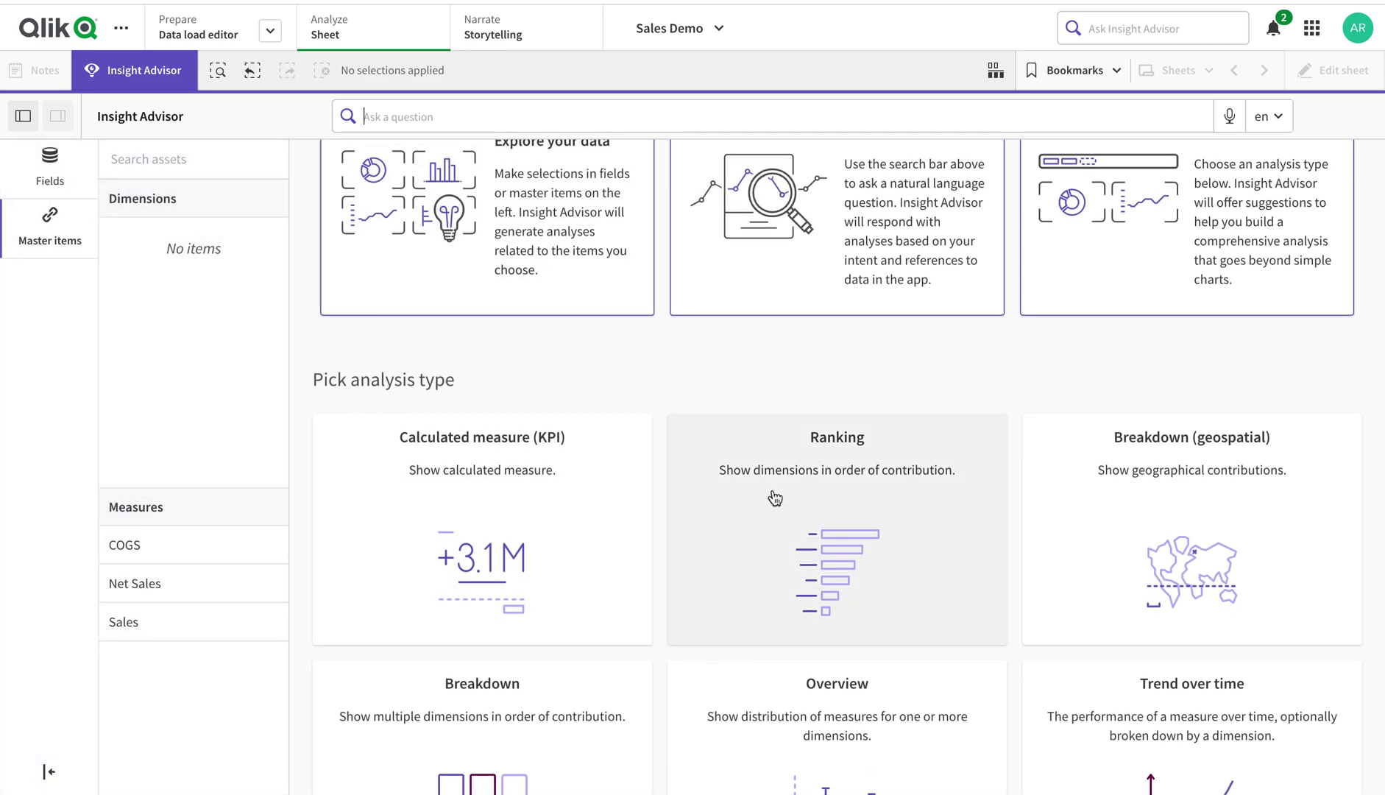
Step: Build a Ranking analysis with SalesAmount as the measure and Product as the dimension
left_click(787, 498)
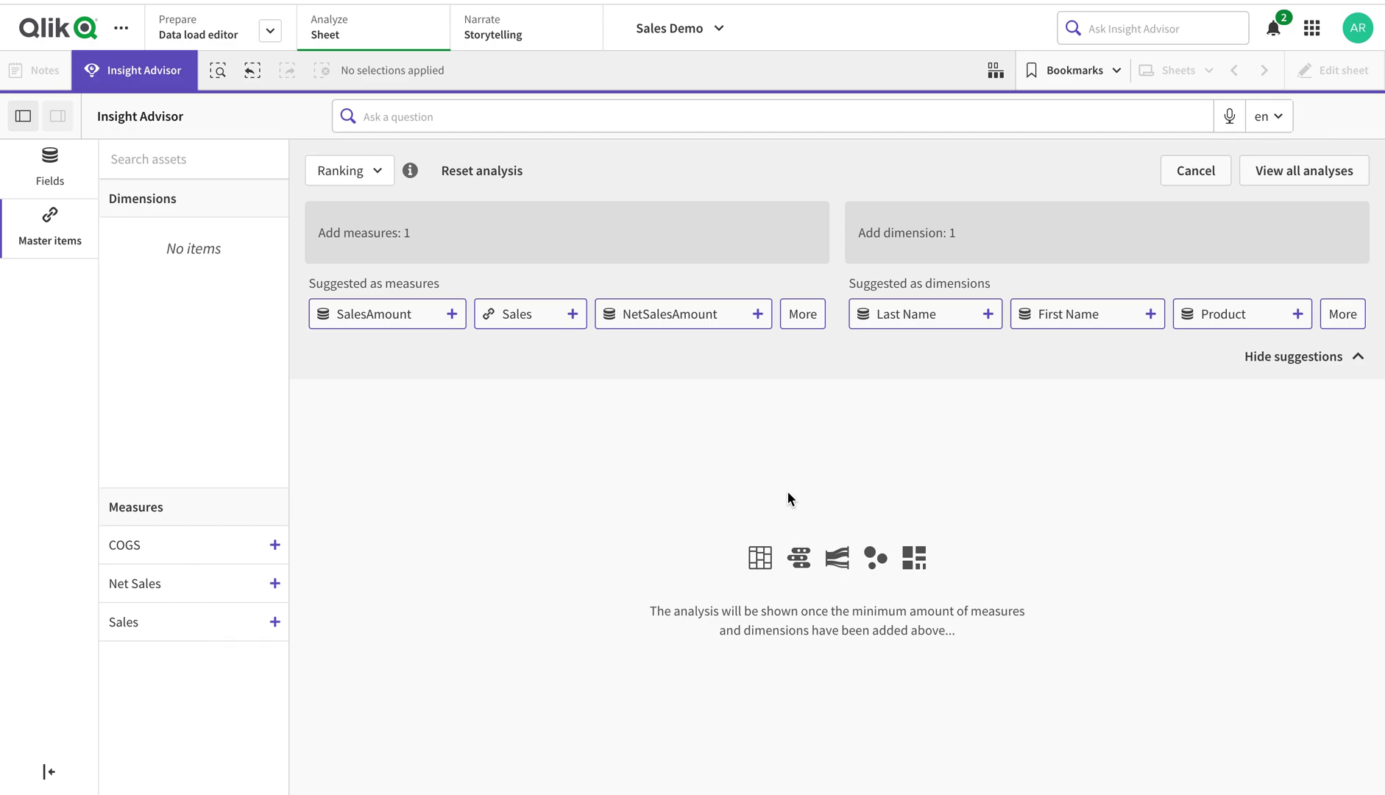
left_click(394, 311)
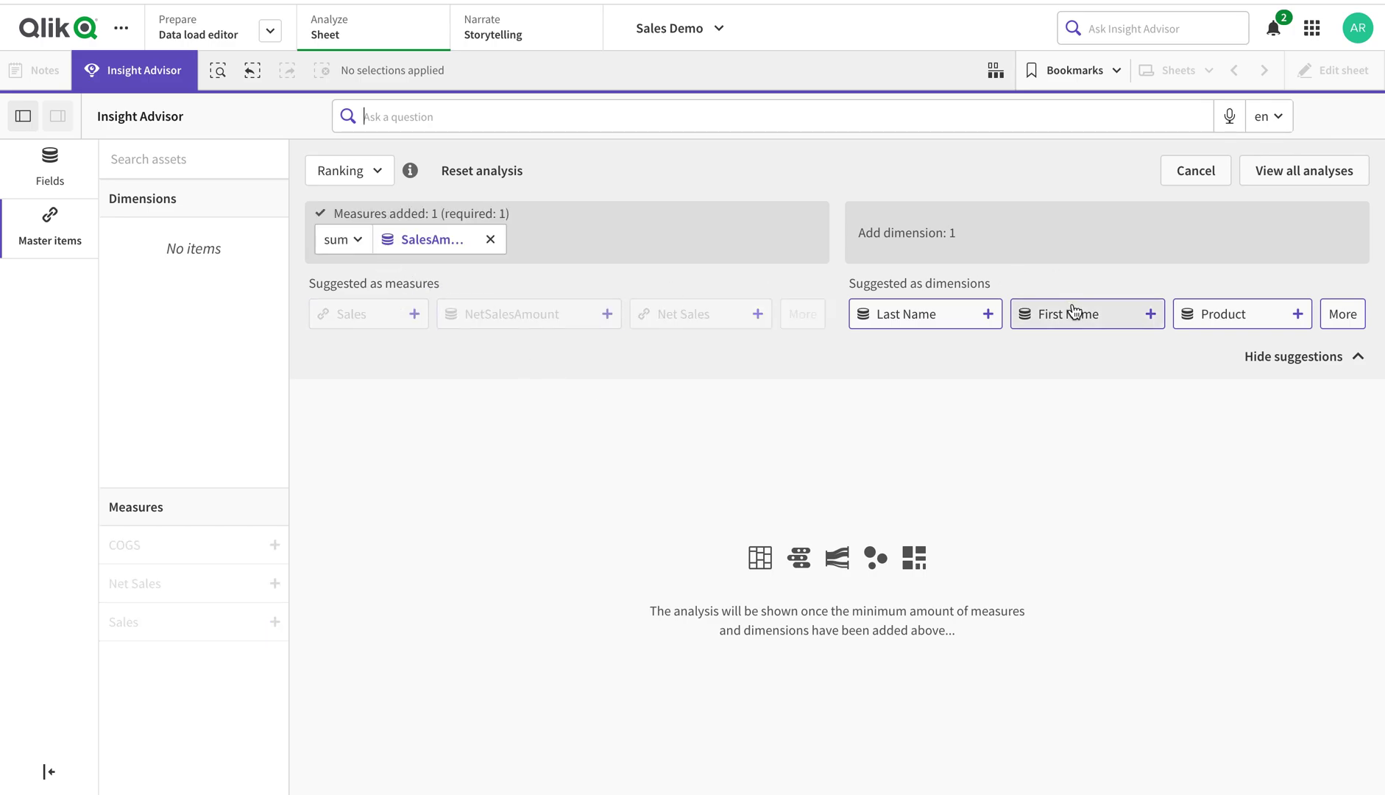
left_click(1261, 320)
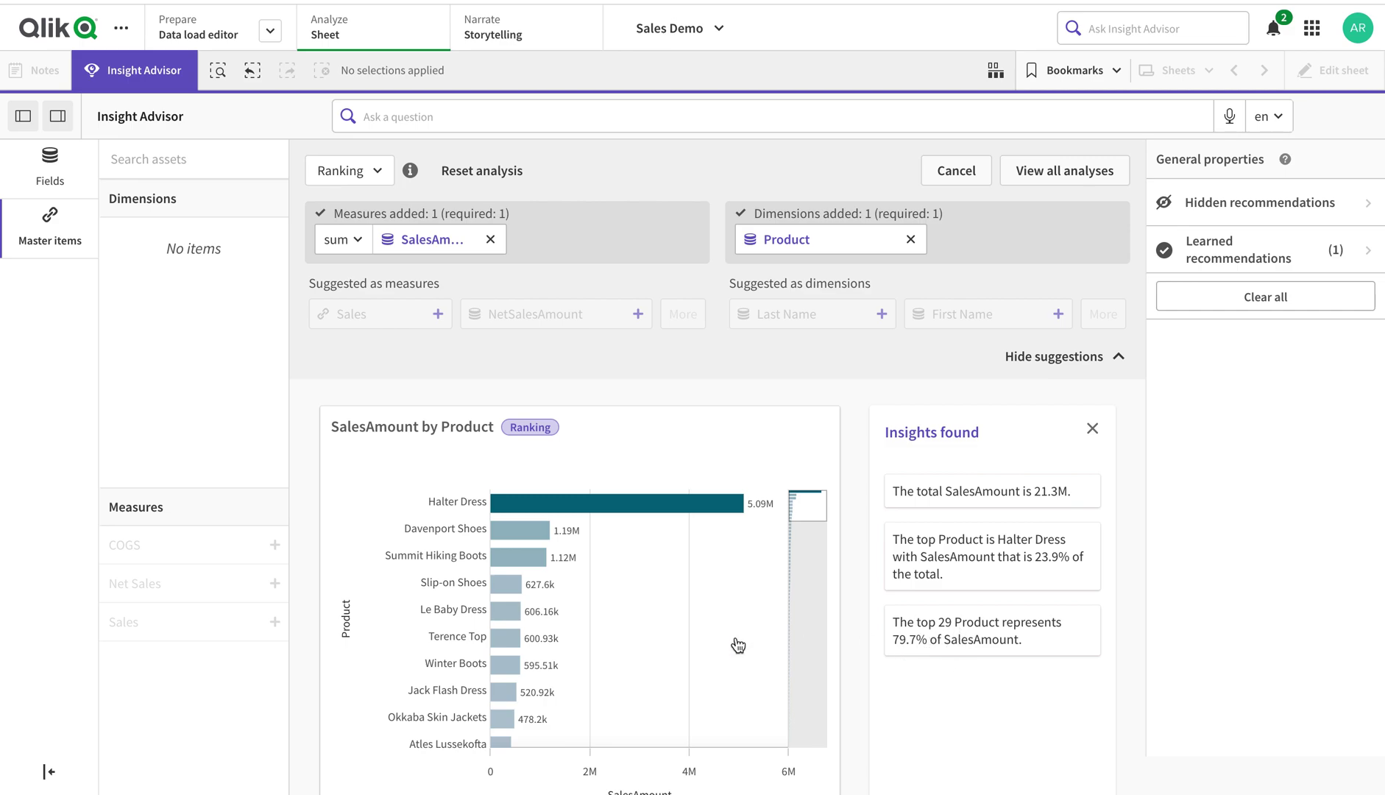
scroll(621, 652, "down", 5)
scroll(624, 654, "down", 5)
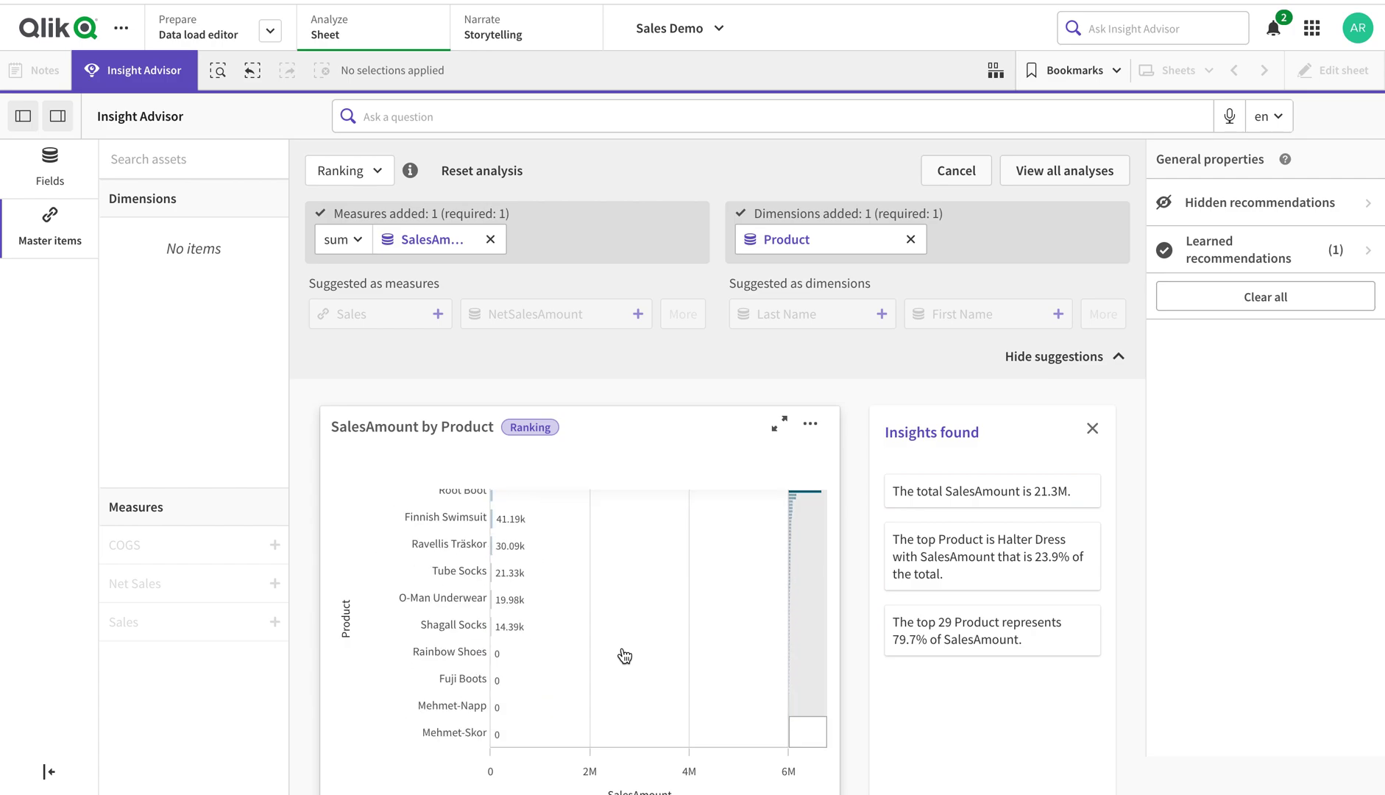
scroll(624, 655, "up", 10)
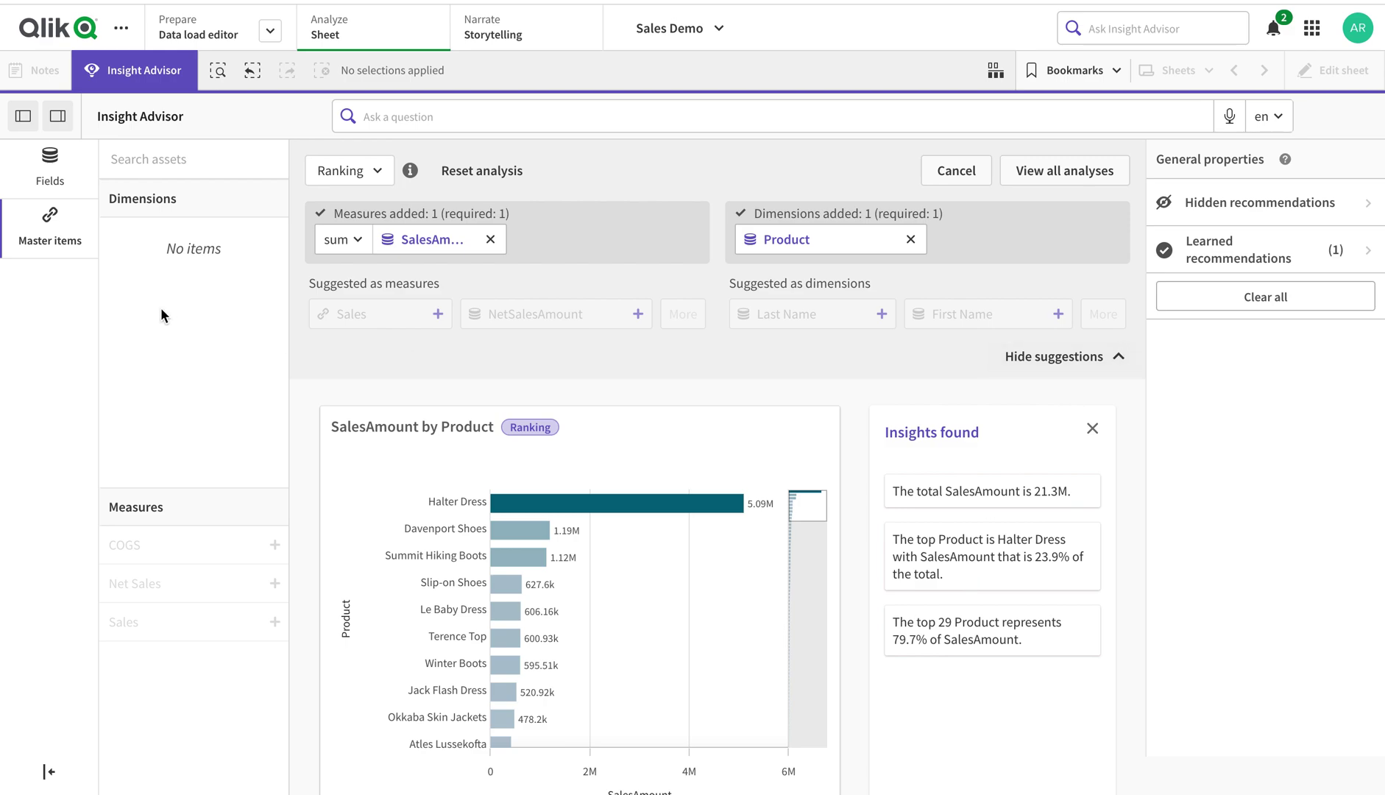
Step: Switch to a Breakdown analysis of NetSalesAmount by CategoryName and Customer
left_click(372, 179)
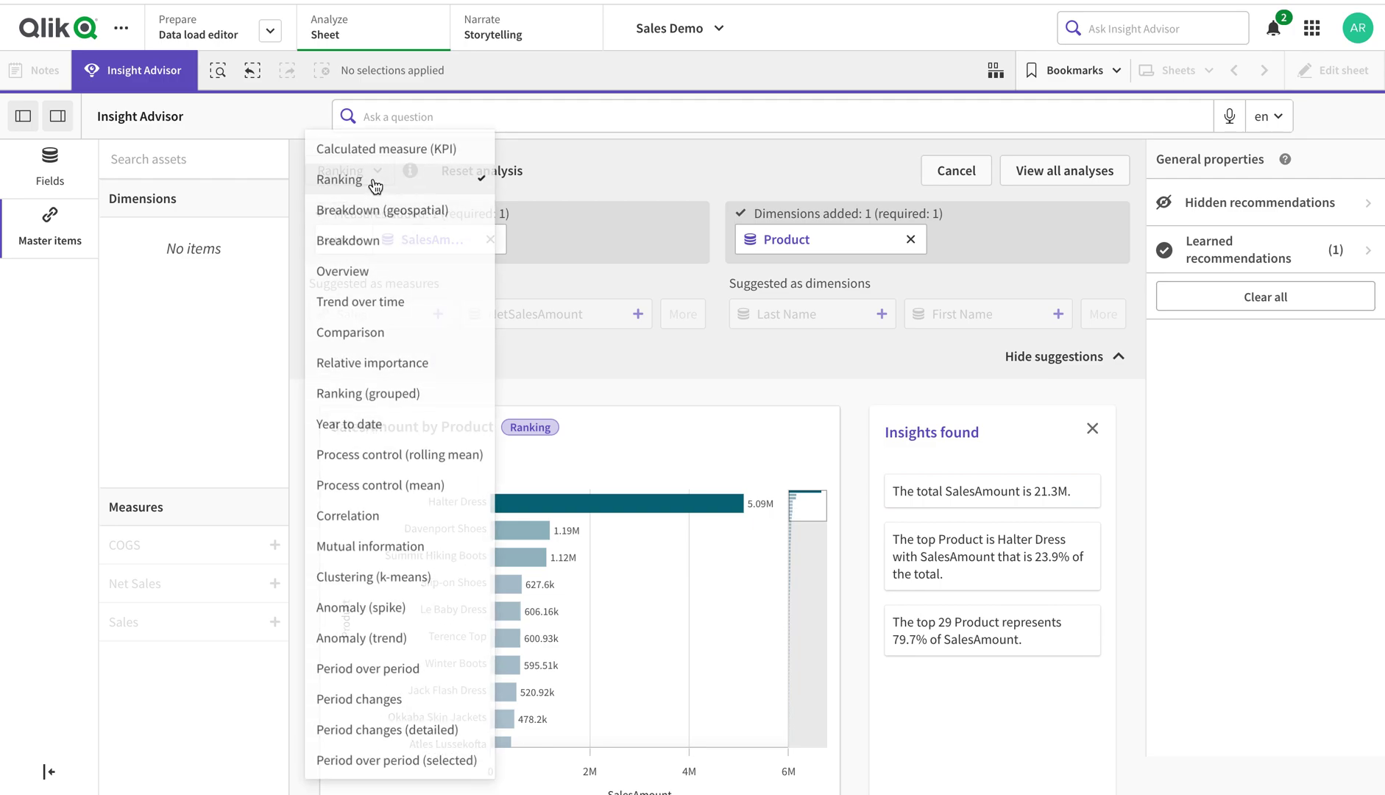
left_click(373, 239)
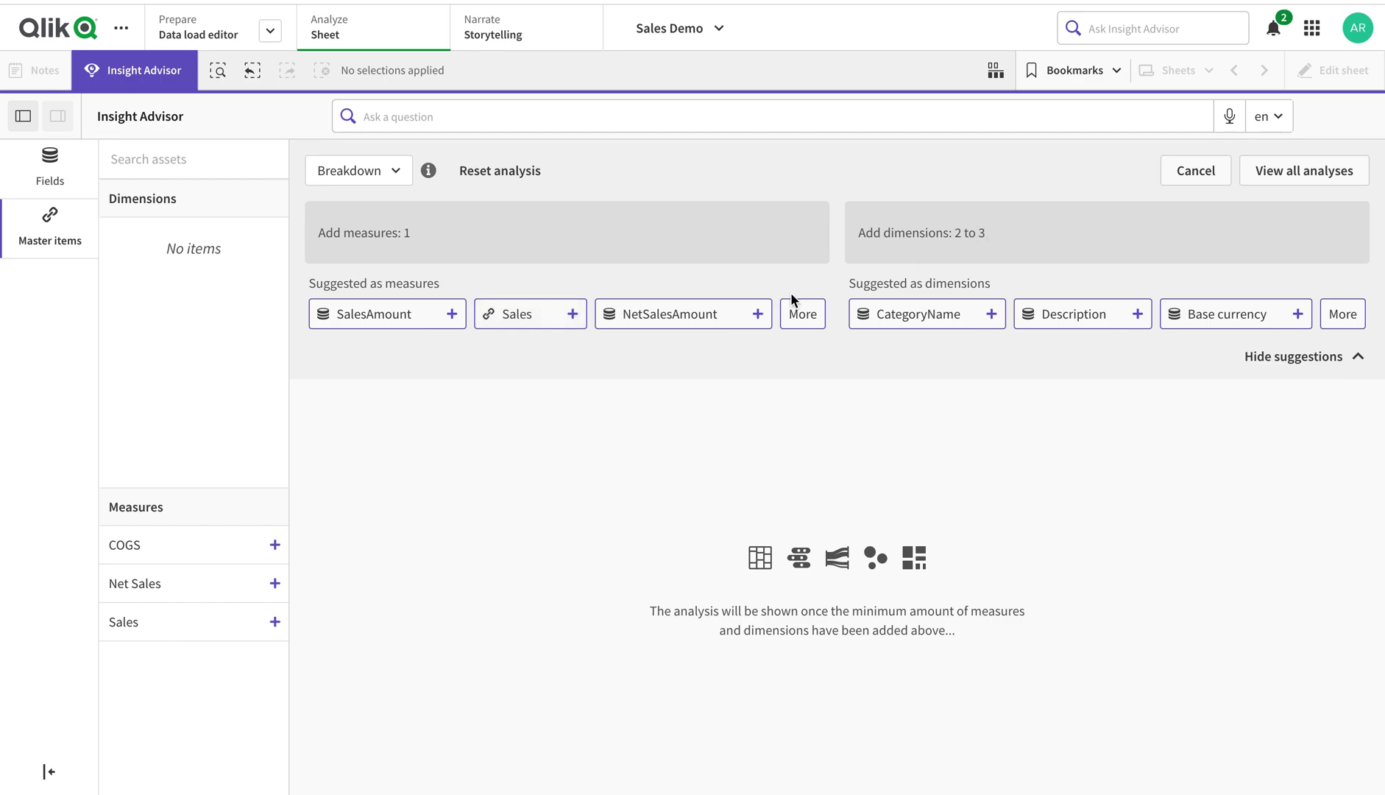
left_click(650, 317)
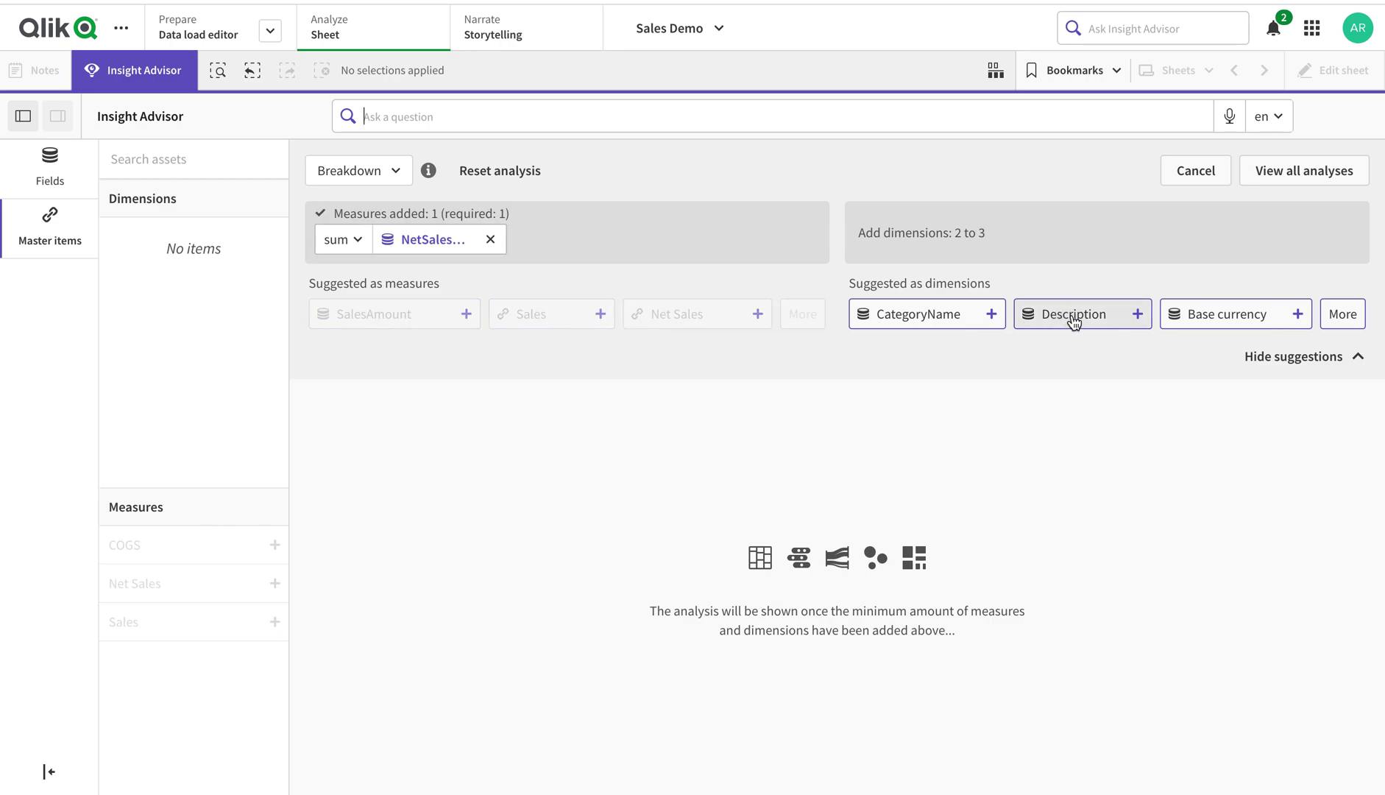
left_click(962, 320)
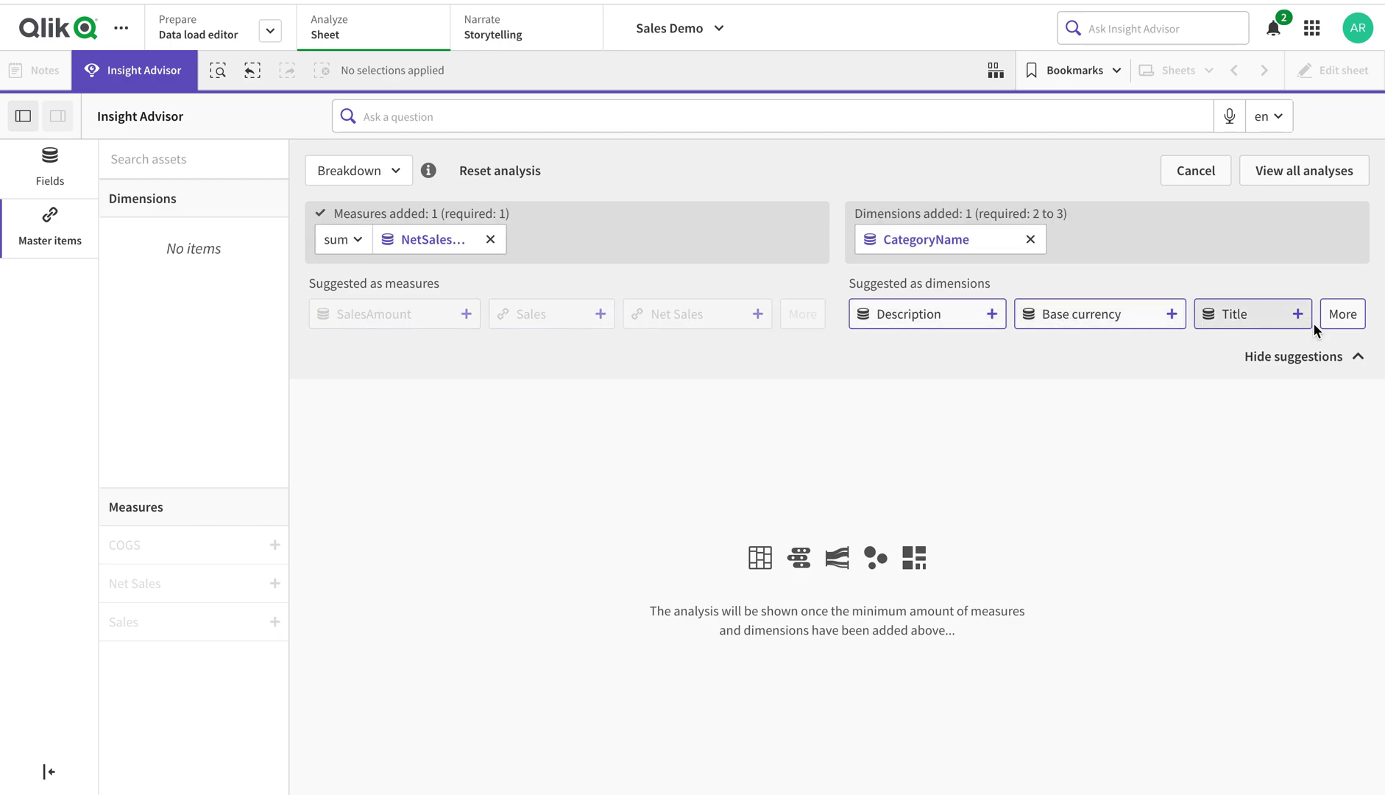
left_click(1337, 315)
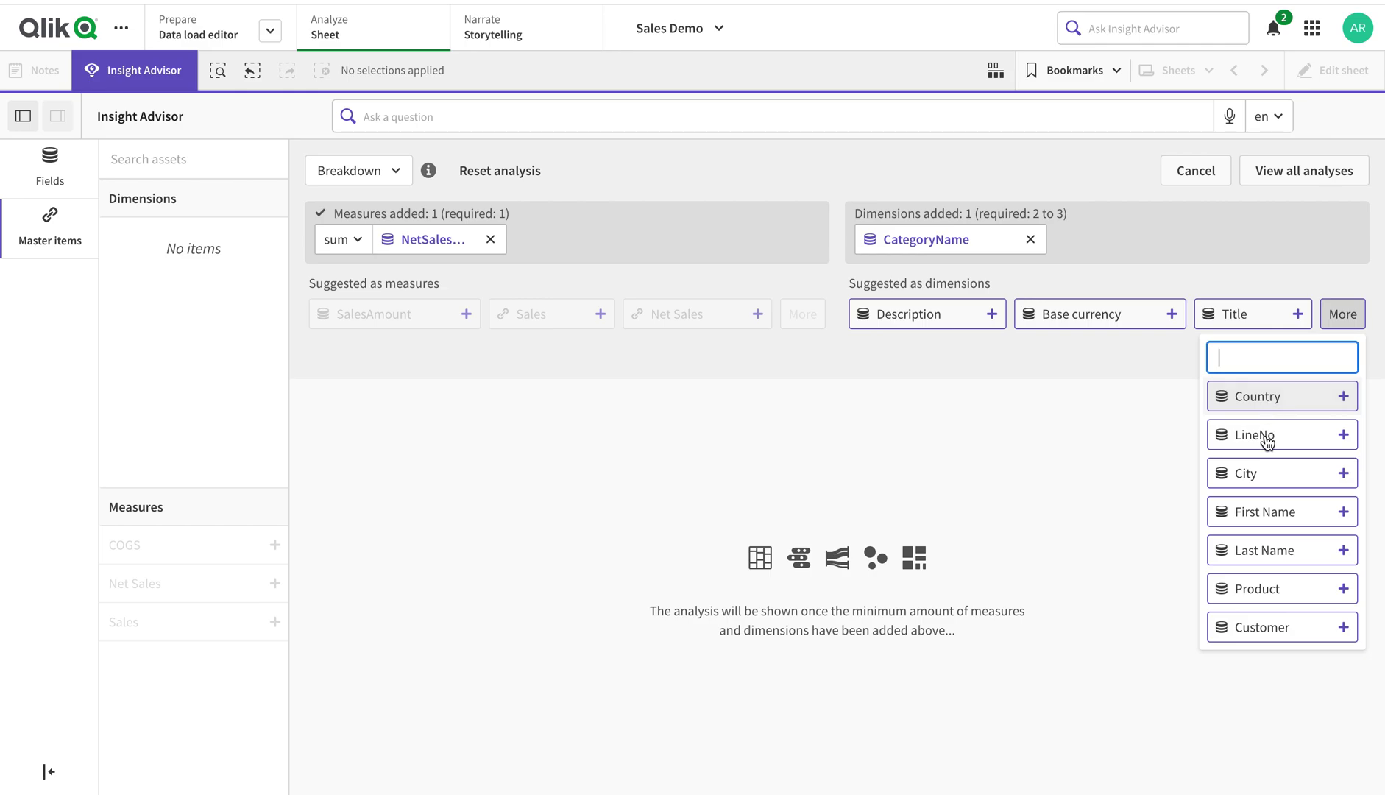
scroll(1258, 520, "down", 1)
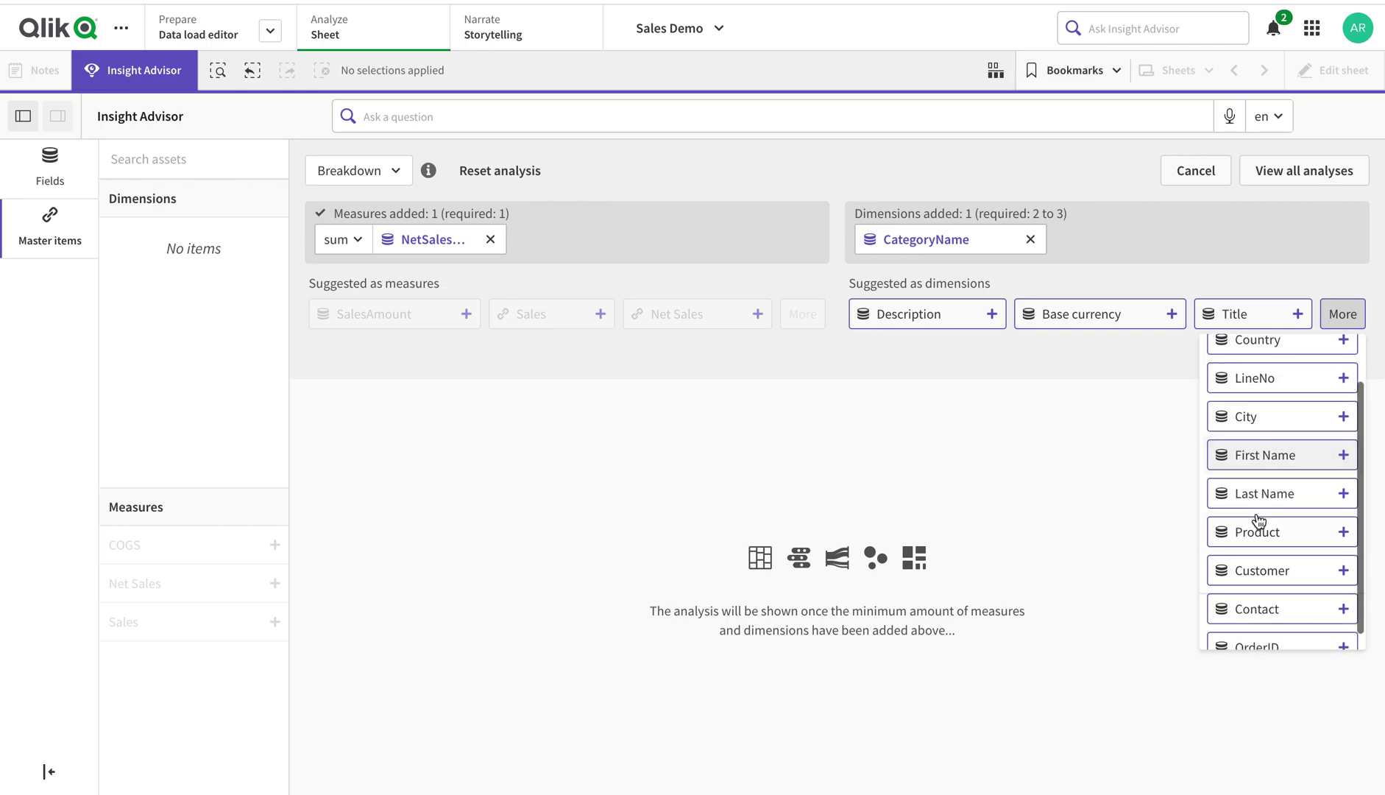
left_click(1261, 568)
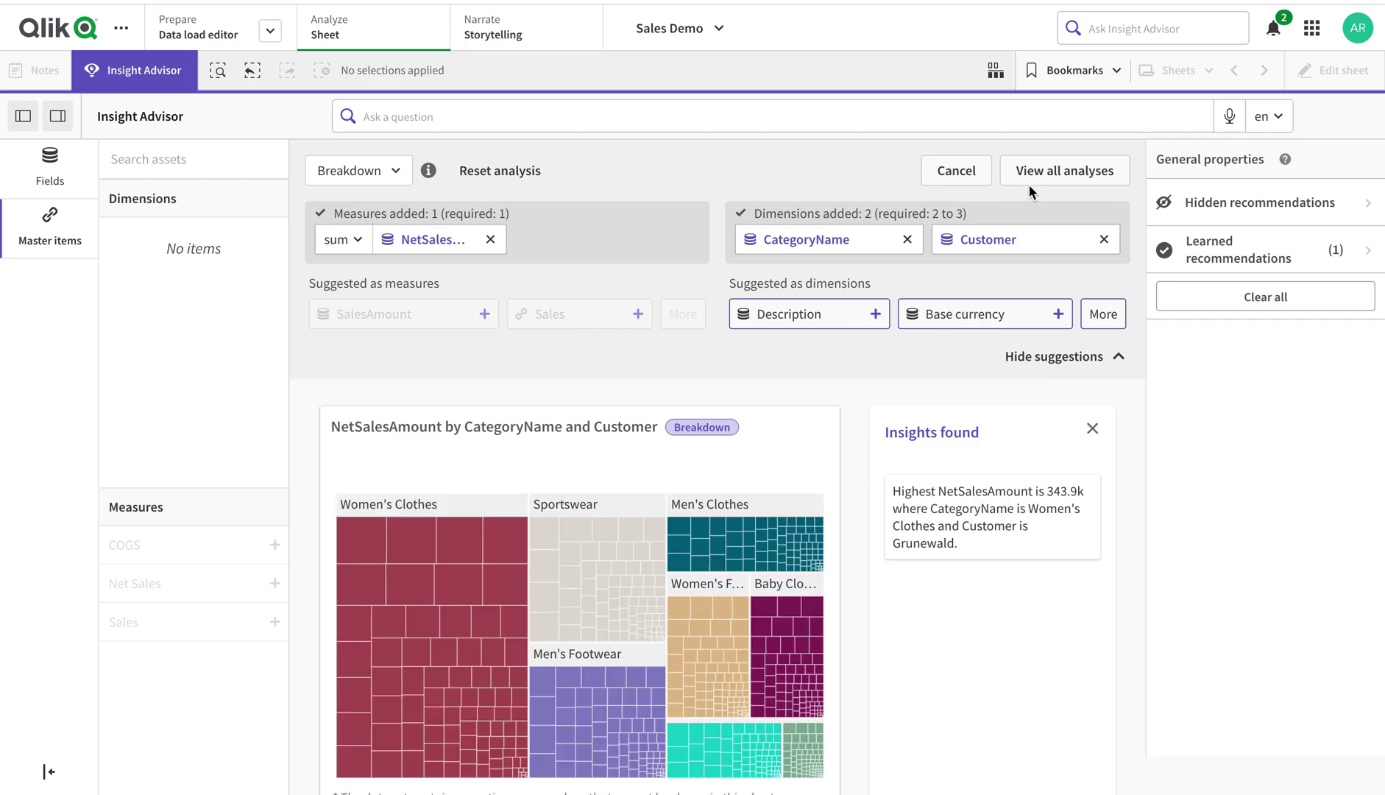
scroll(968, 443, "down", 2)
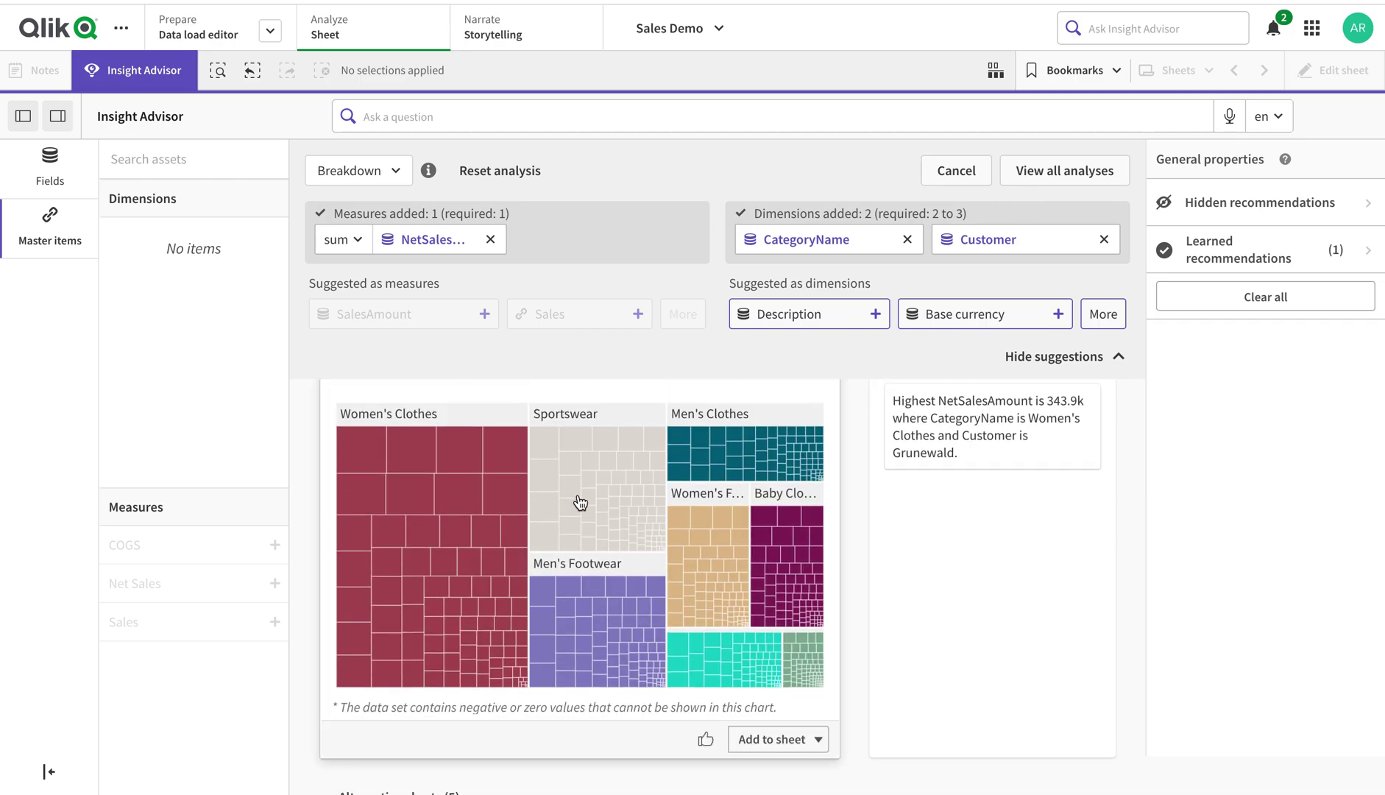
scroll(581, 501, "down", 1)
scroll(582, 501, "down", 1)
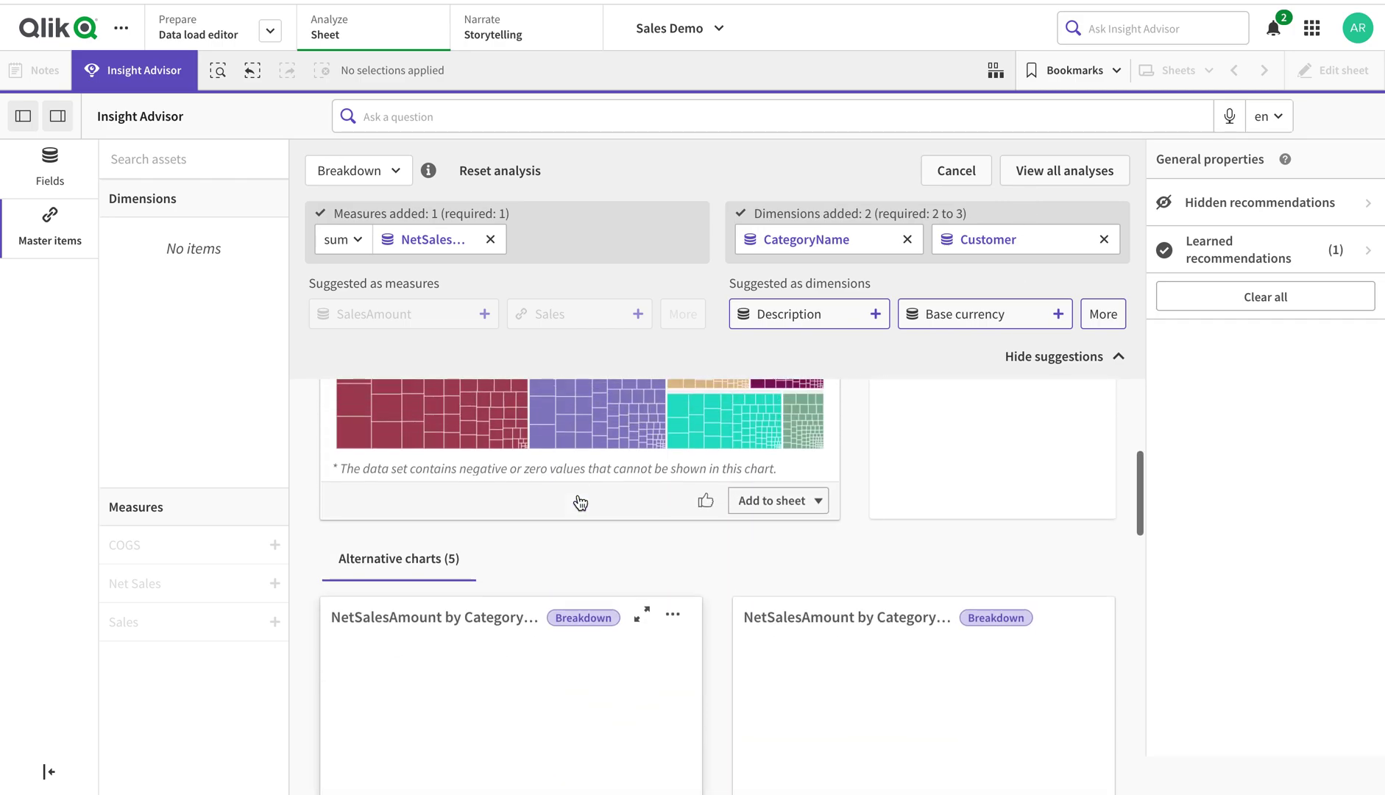
scroll(581, 501, "down", 1)
scroll(581, 501, "down", 3)
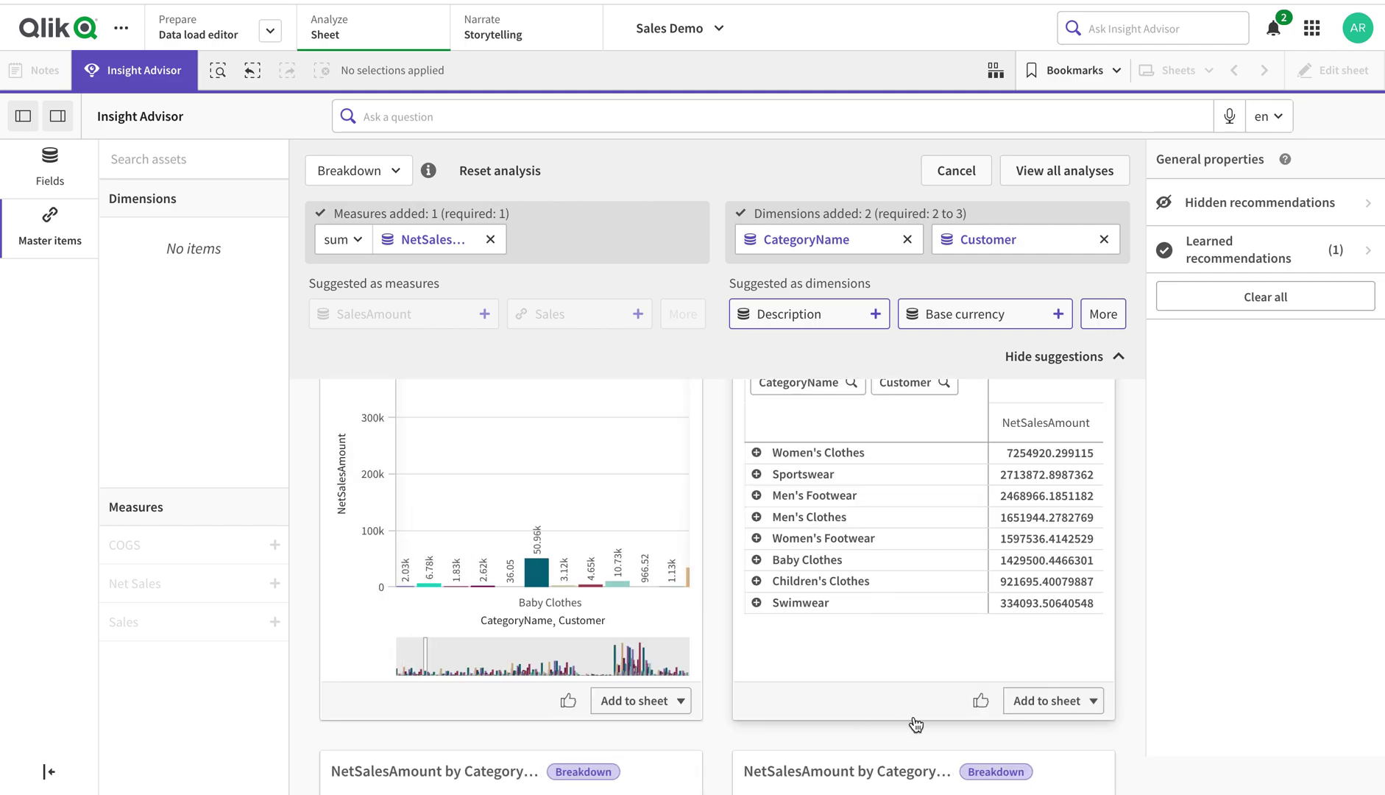
scroll(1126, 700, "down", 1)
scroll(1126, 700, "down", 1)
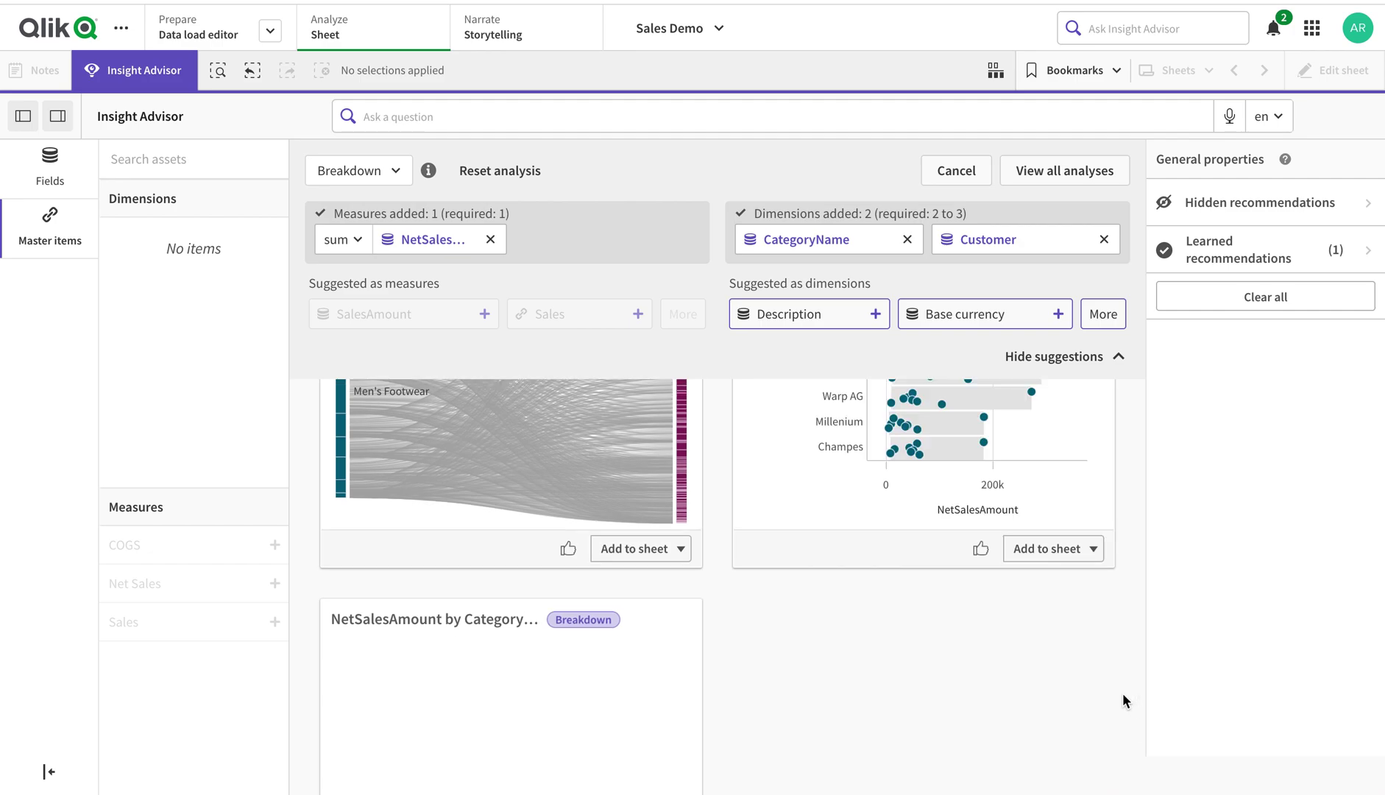
scroll(490, 615, "up", 1)
scroll(490, 615, "up", 1)
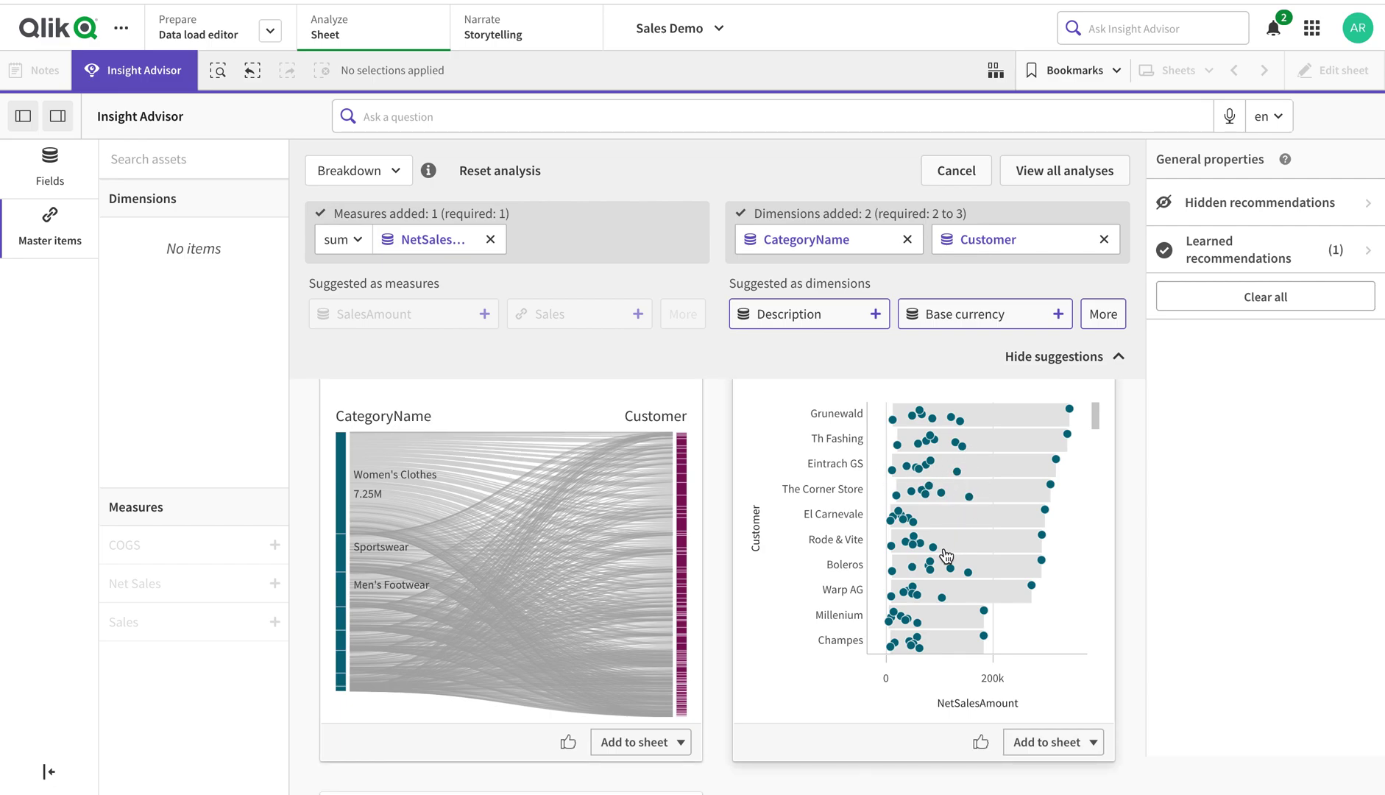
scroll(927, 488, "down", 3)
scroll(1097, 509, "down", 3)
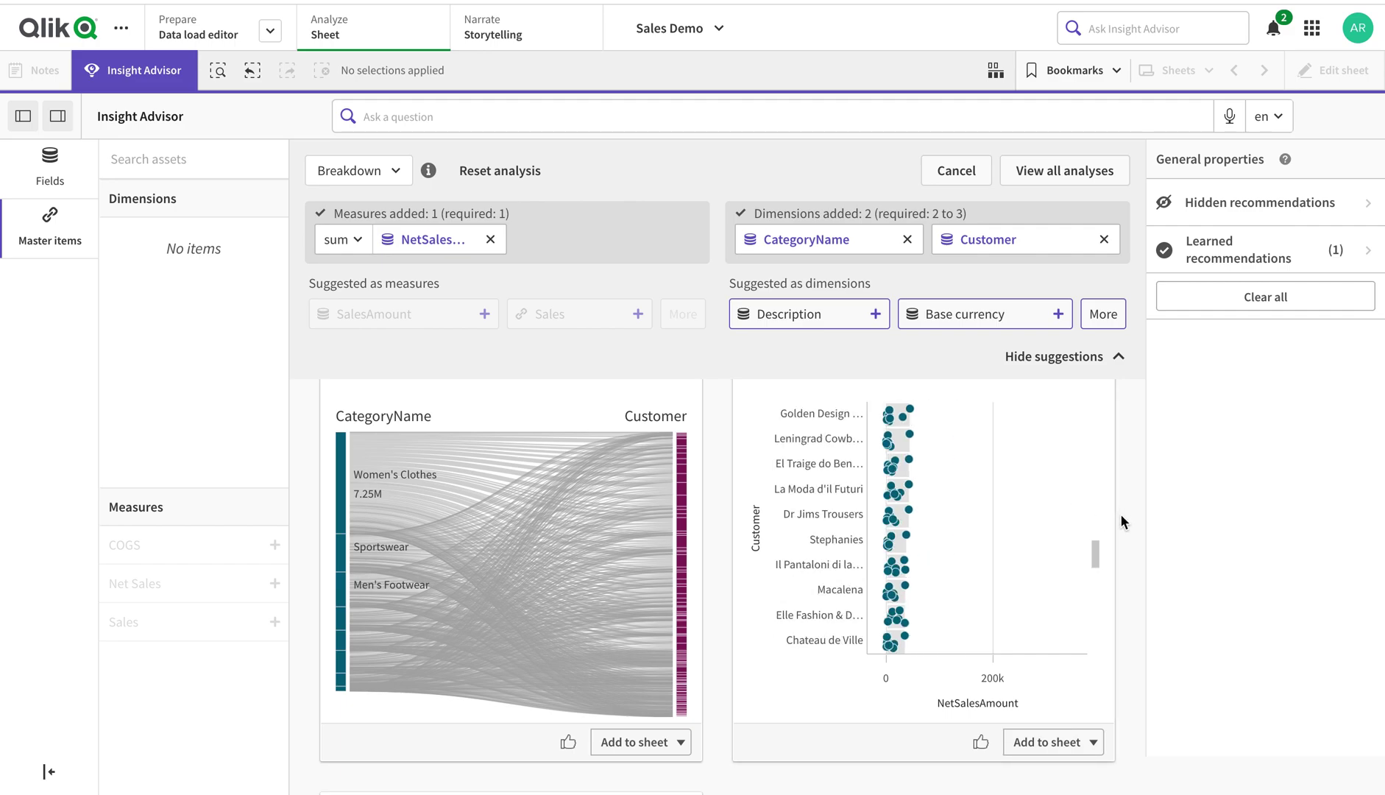
scroll(1119, 513, "down", 3)
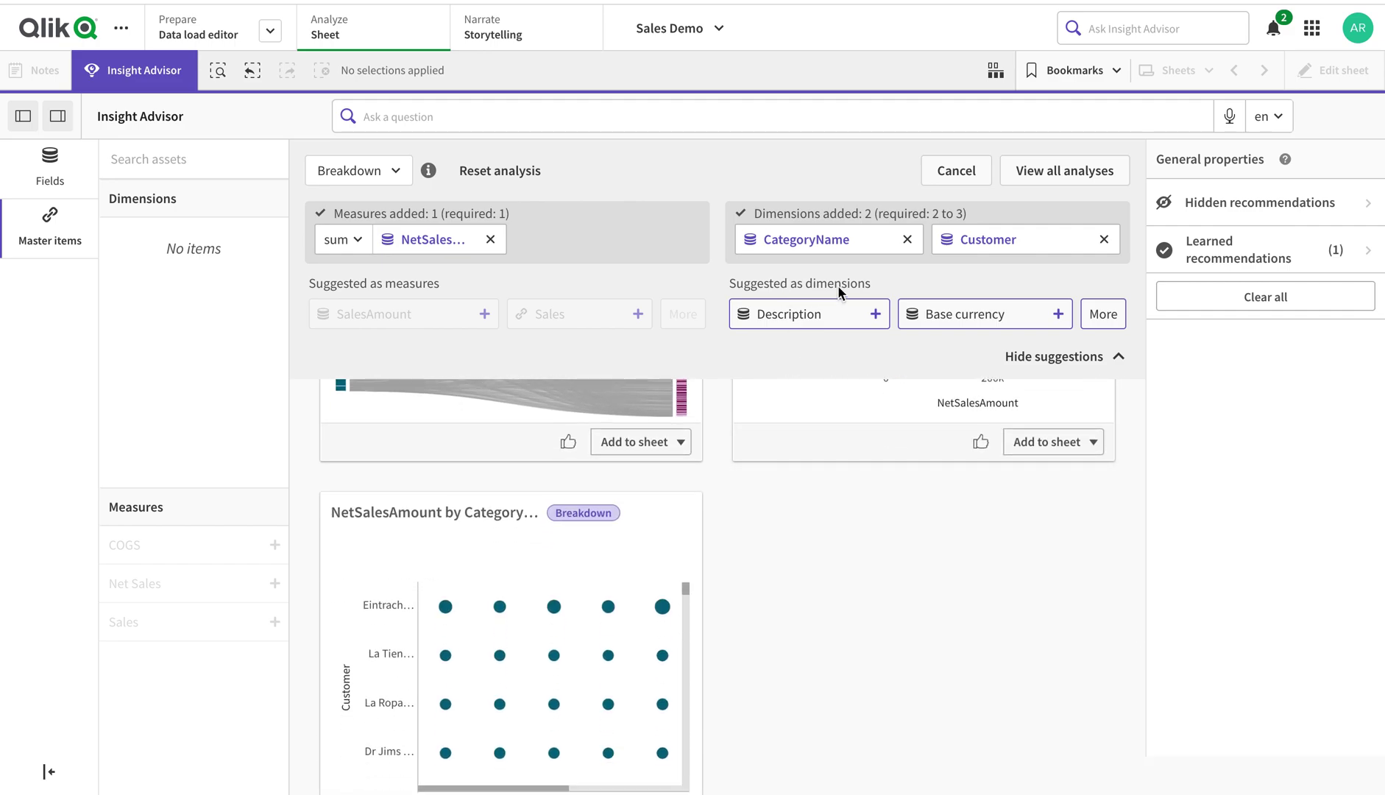
left_click(352, 170)
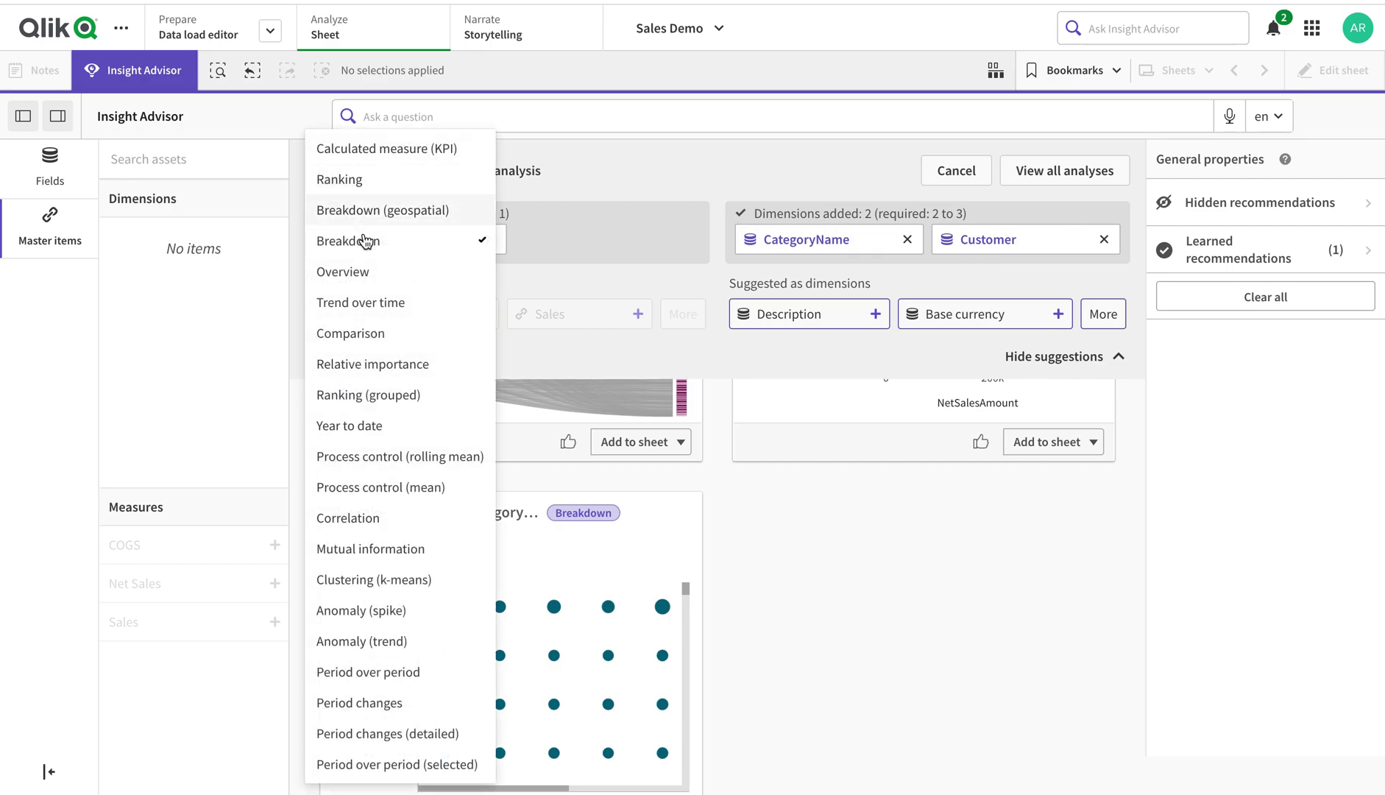
Step: Switch to an Overview analysis of SalesAmount with Country and CategoryName as dimensions
left_click(366, 278)
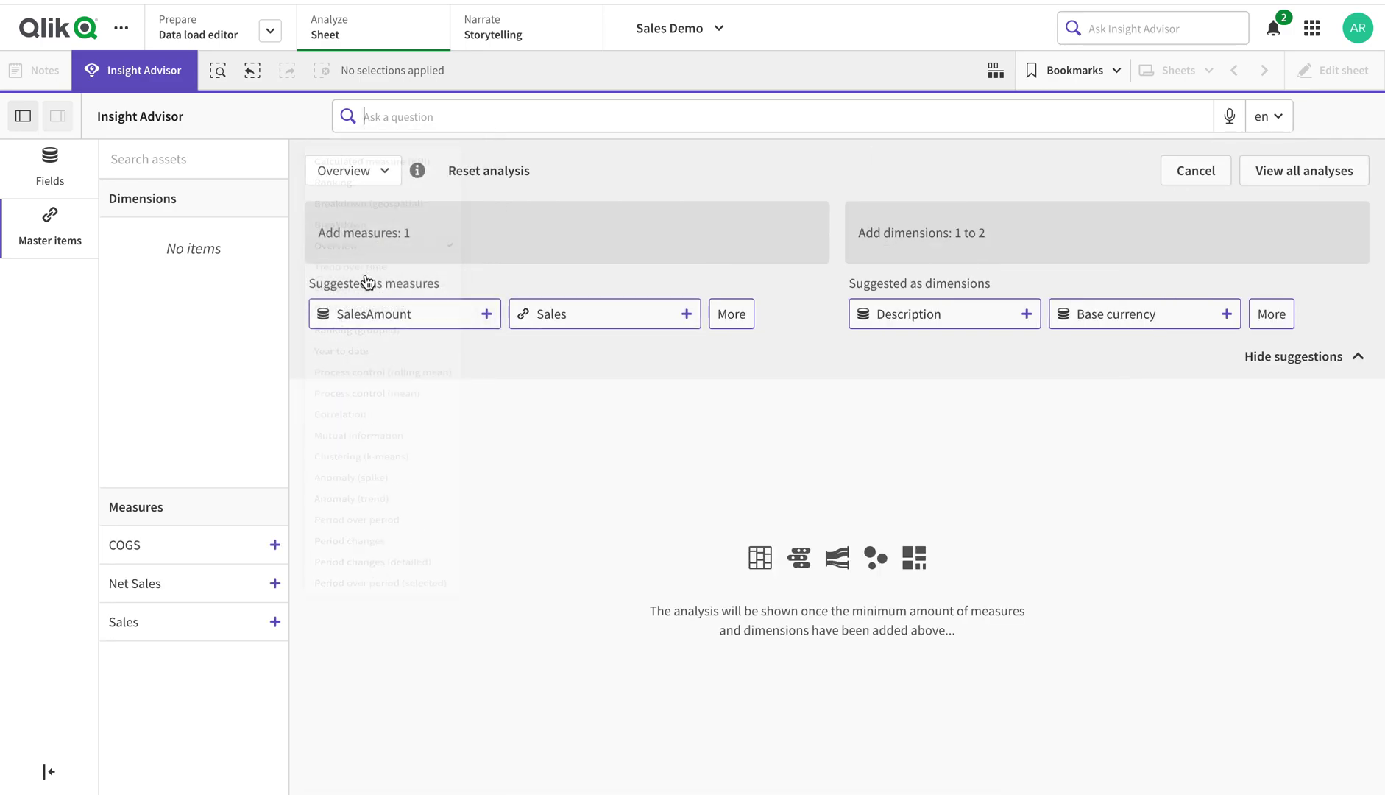
left_click(419, 320)
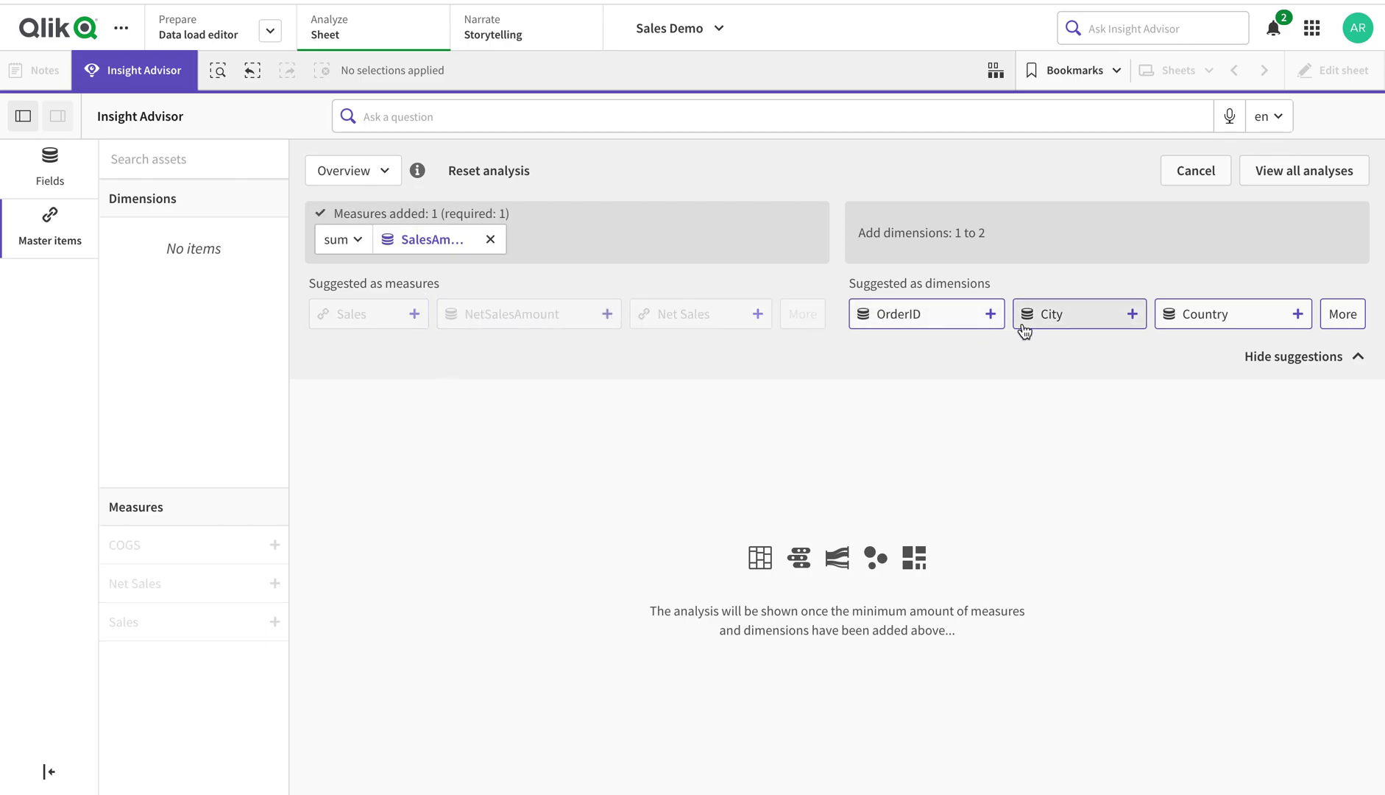
left_click(1179, 317)
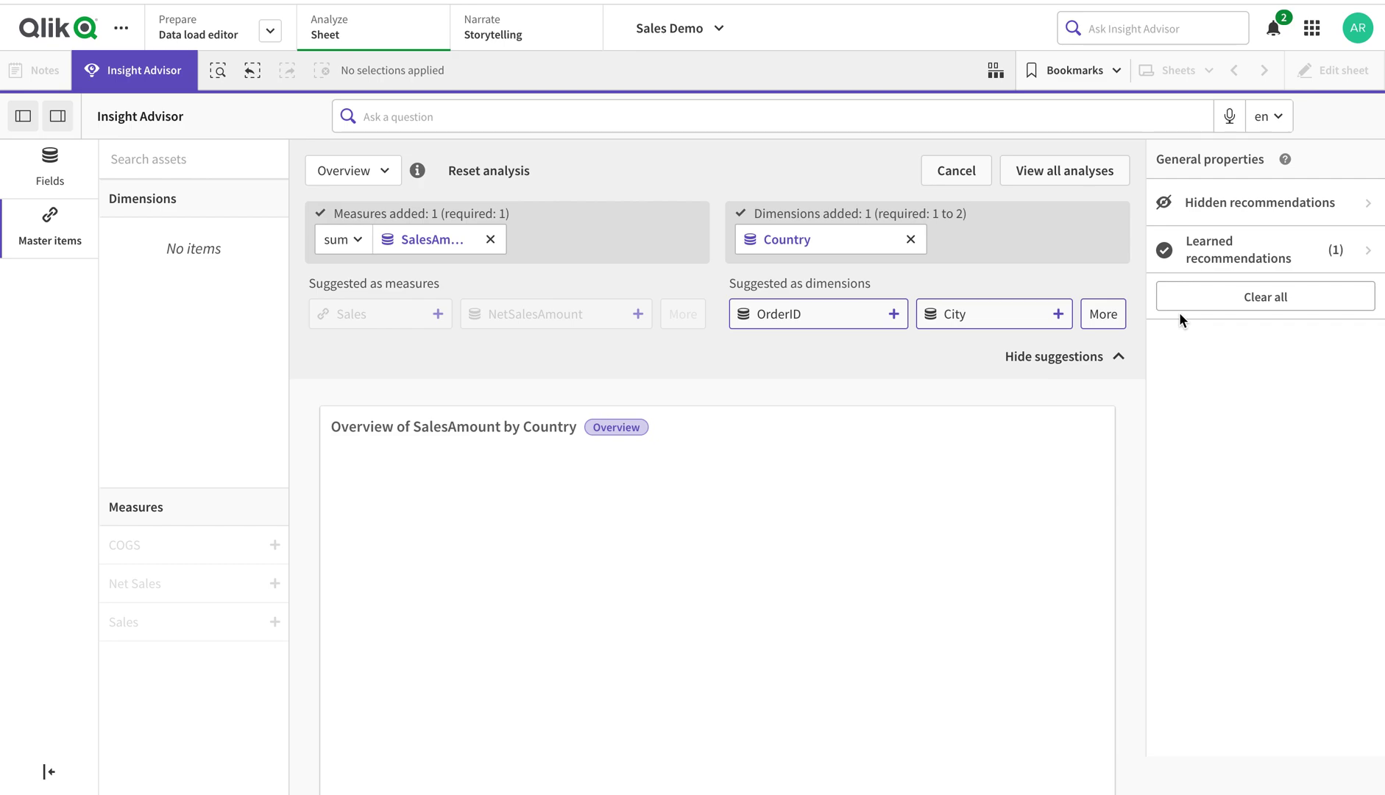
scroll(718, 677, "down", 2)
scroll(717, 678, "up", 2)
left_click(1103, 316)
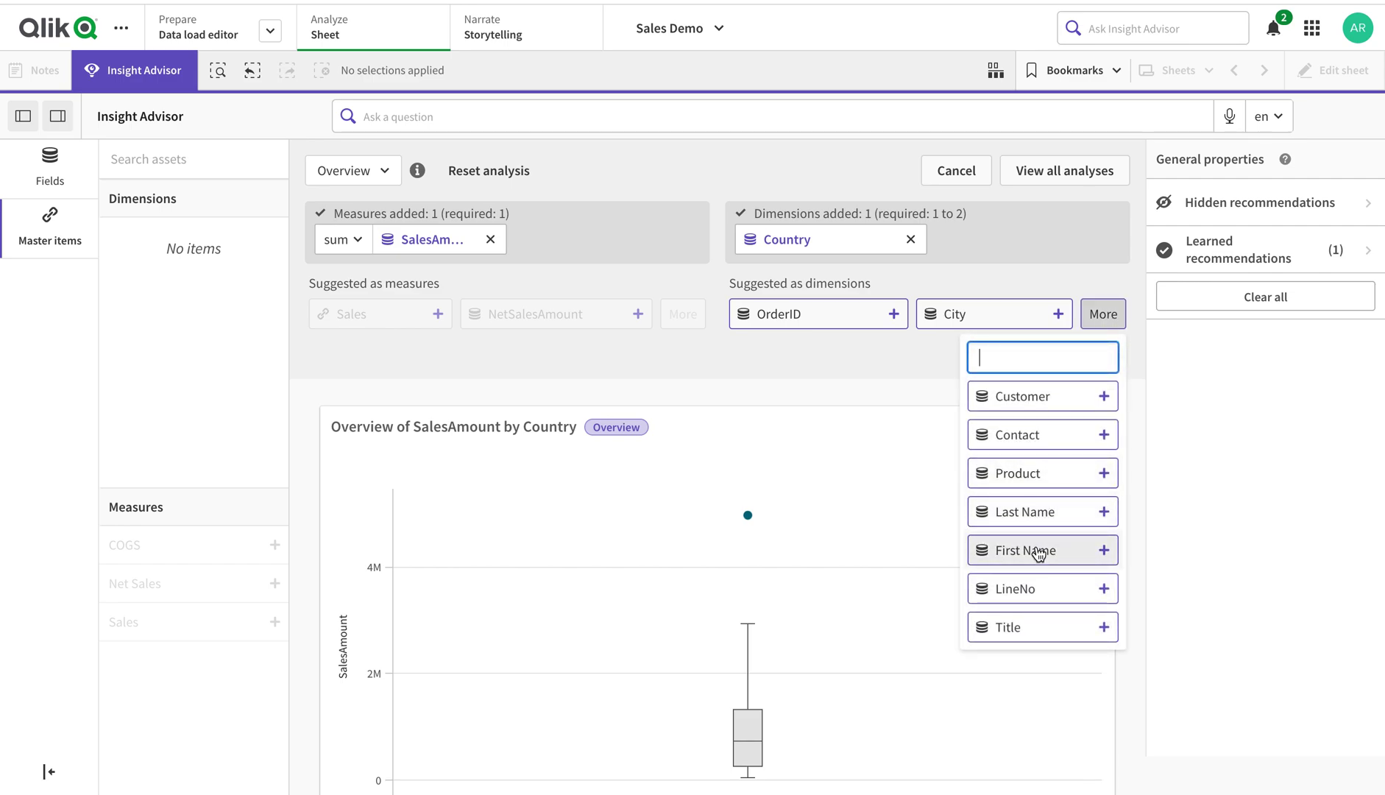
scroll(1037, 554, "down", 2)
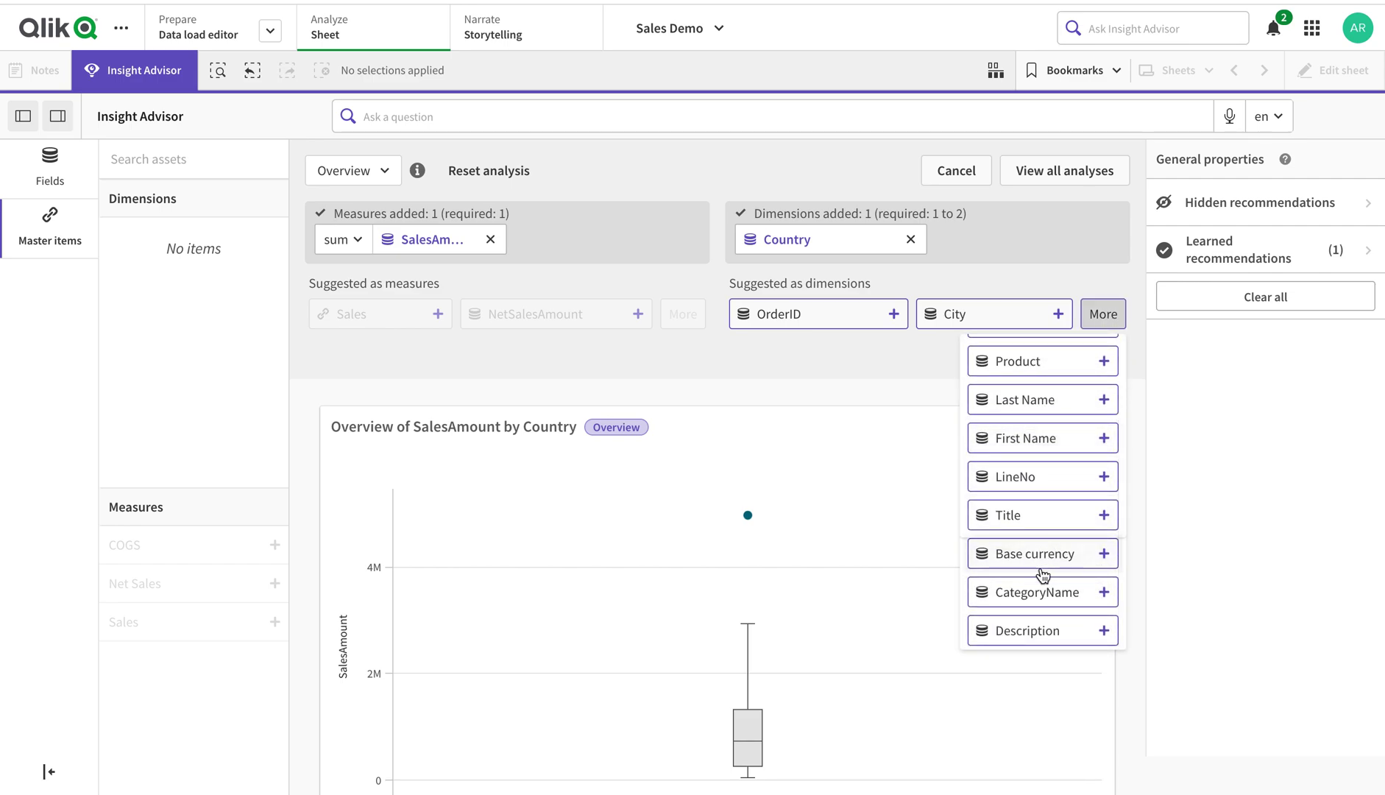
left_click(1044, 592)
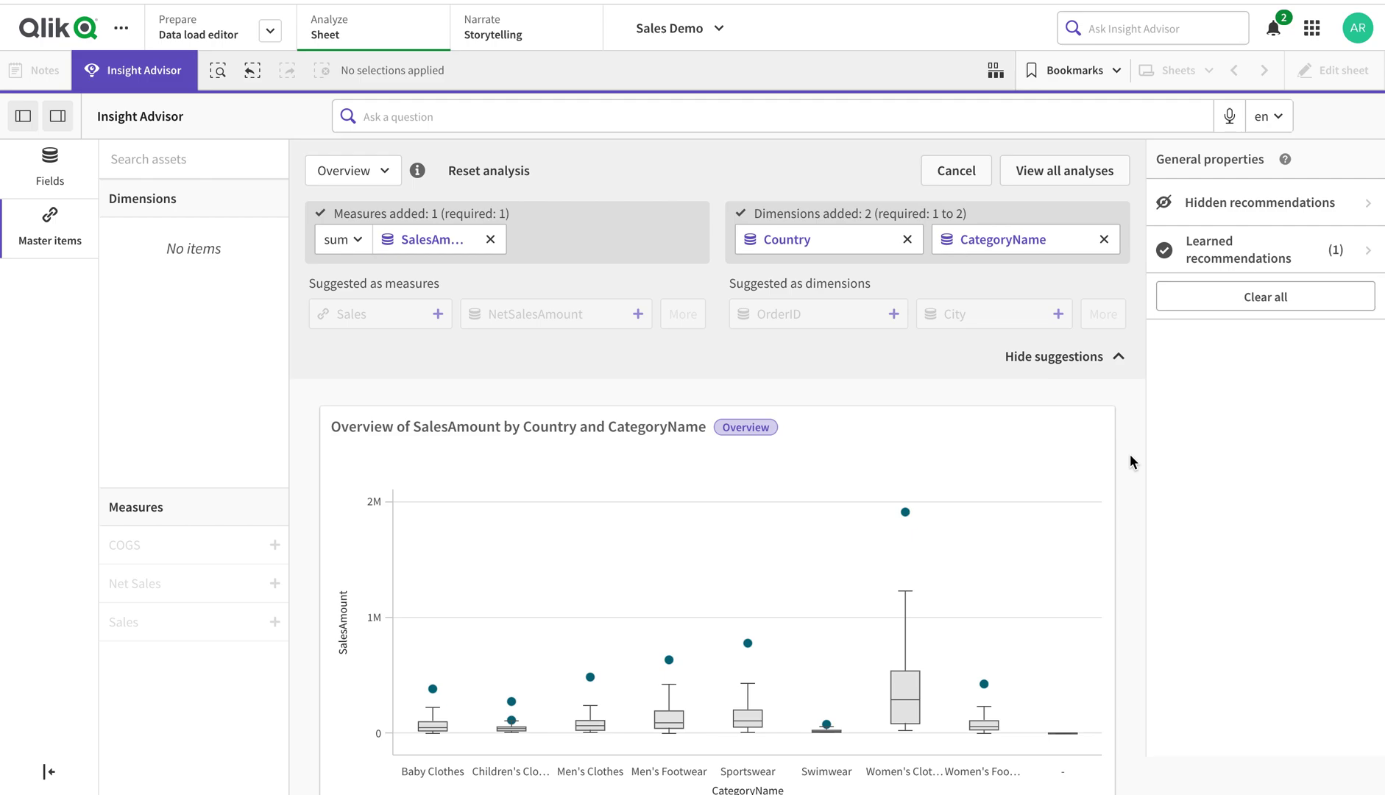
scroll(1129, 454, "down", 1)
scroll(1129, 454, "up", 1)
left_click(368, 170)
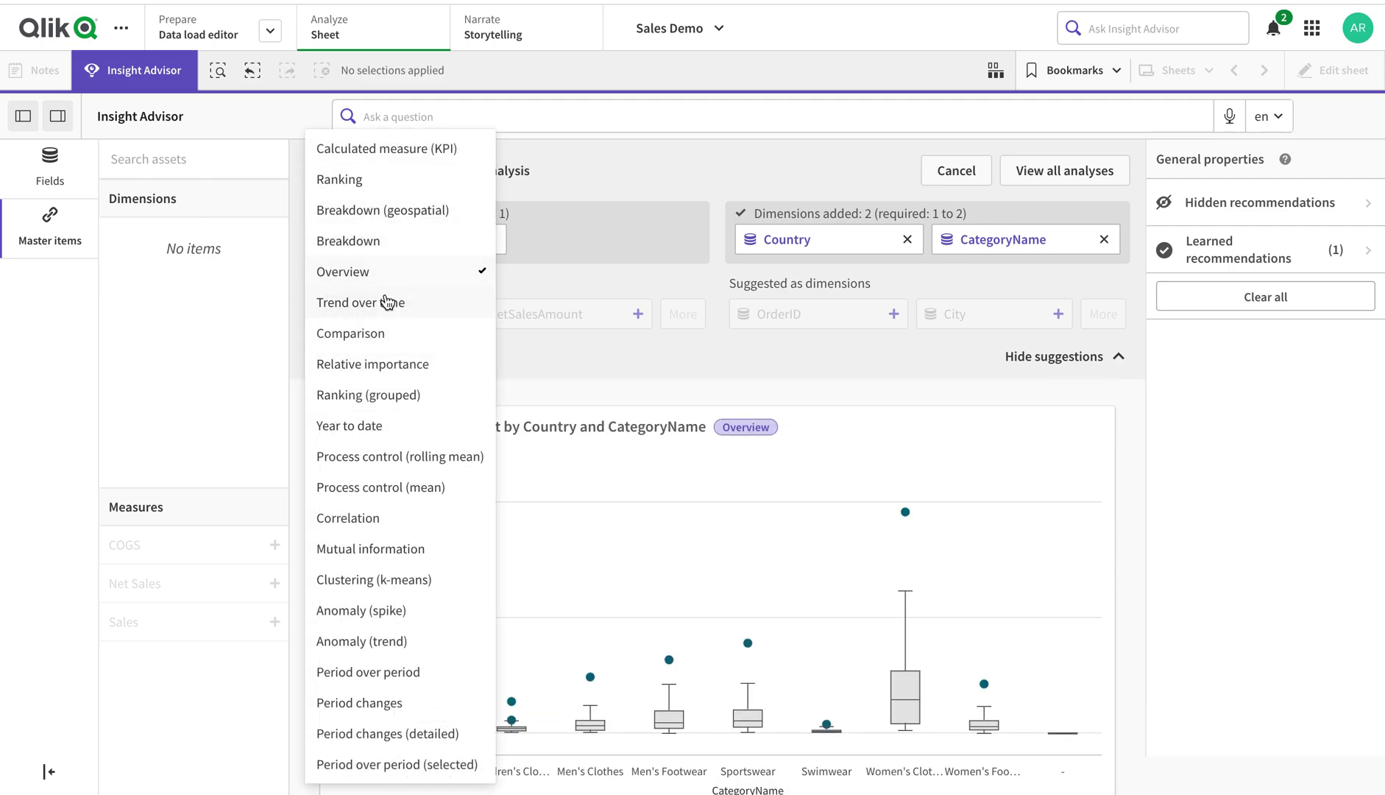
left_click(603, 169)
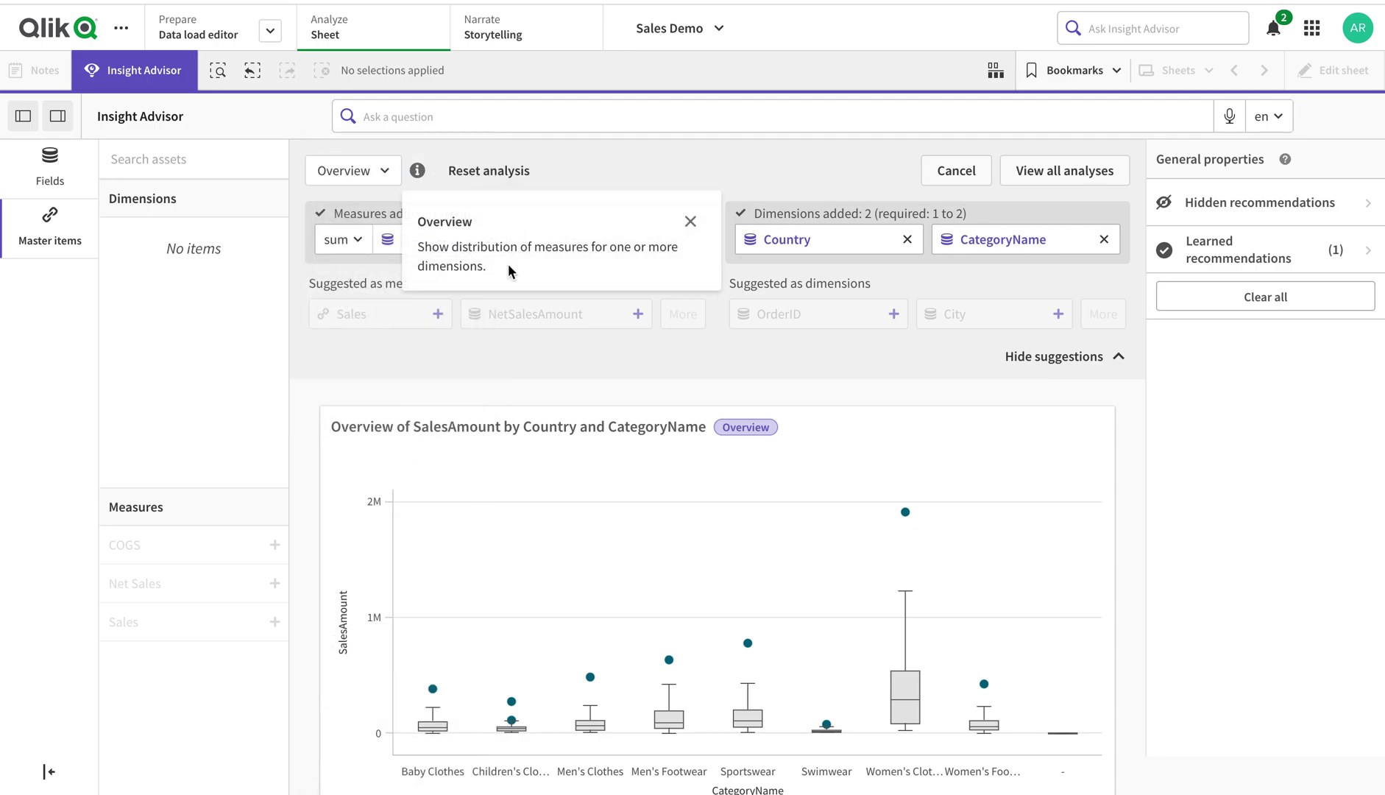
left_click(381, 170)
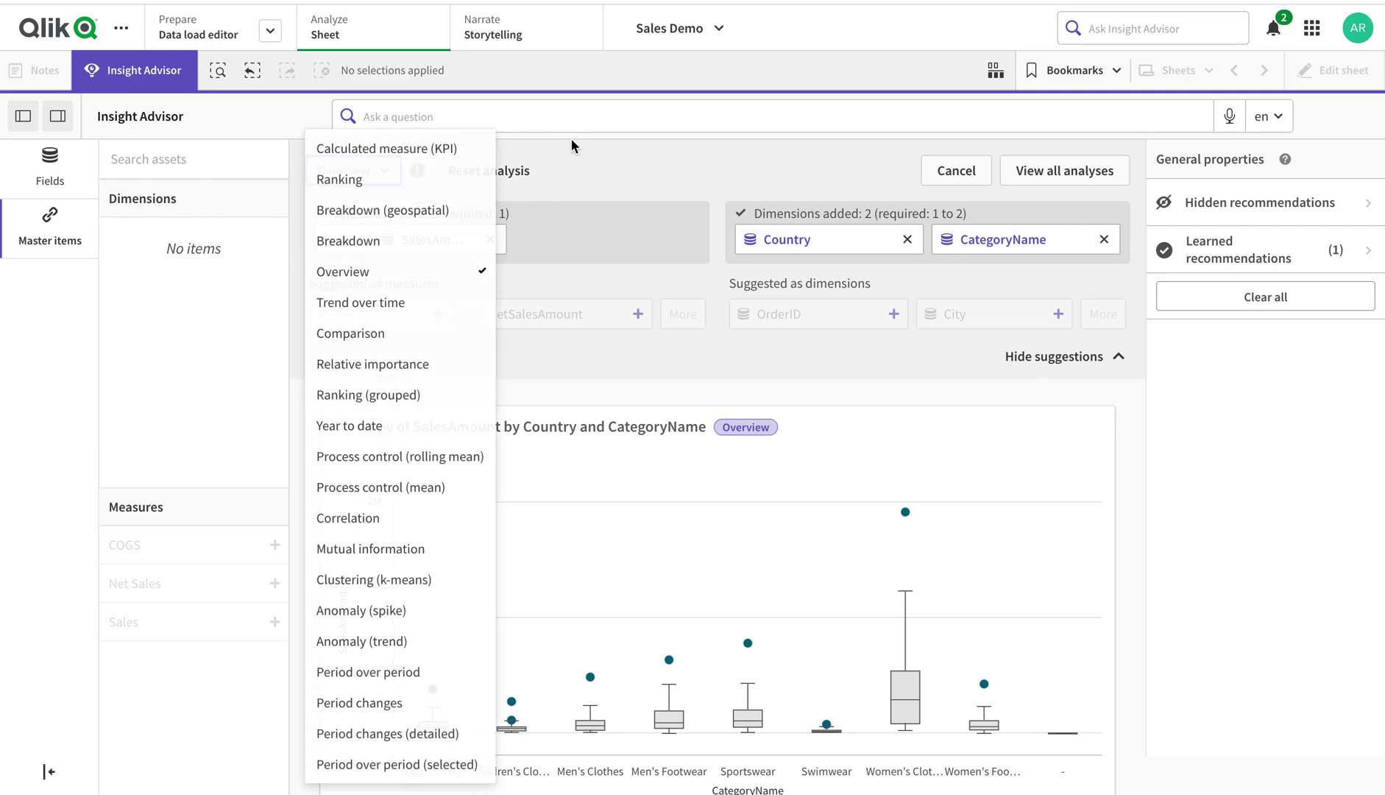
left_click(570, 138)
left_click(387, 173)
left_click(591, 147)
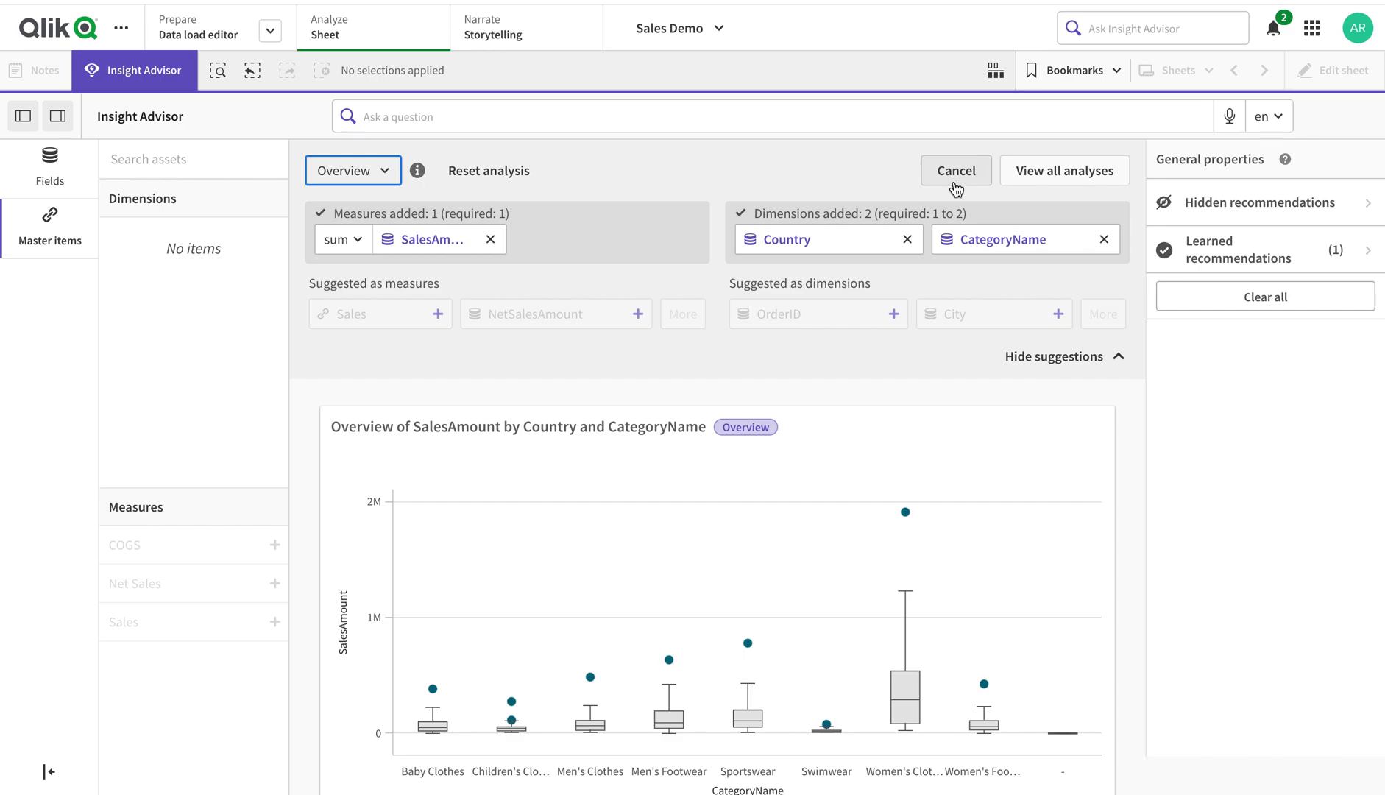